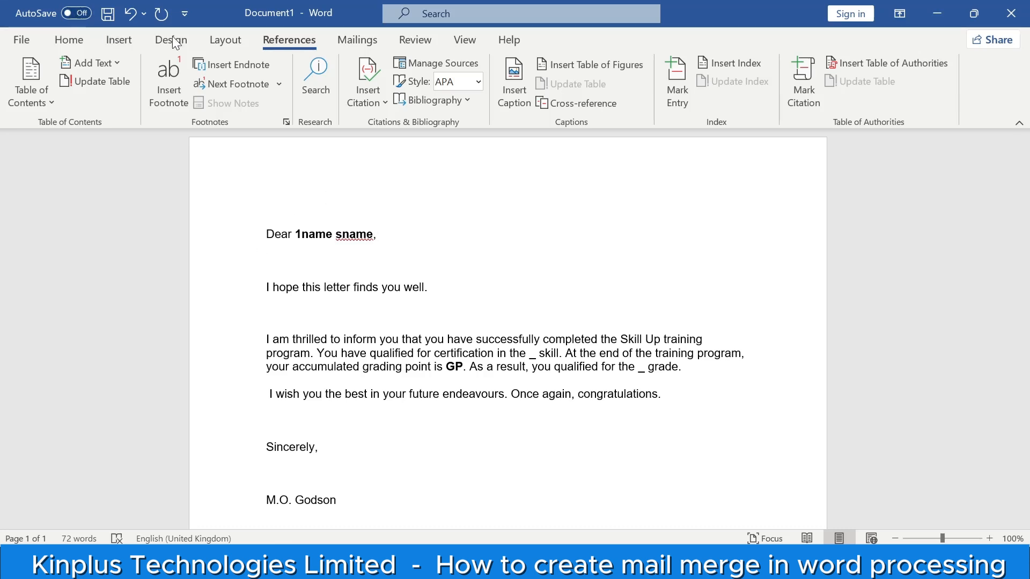
Start a mail merge of the Letters type for the current document
{"action": "left_click", "coordinate": [362, 43]}
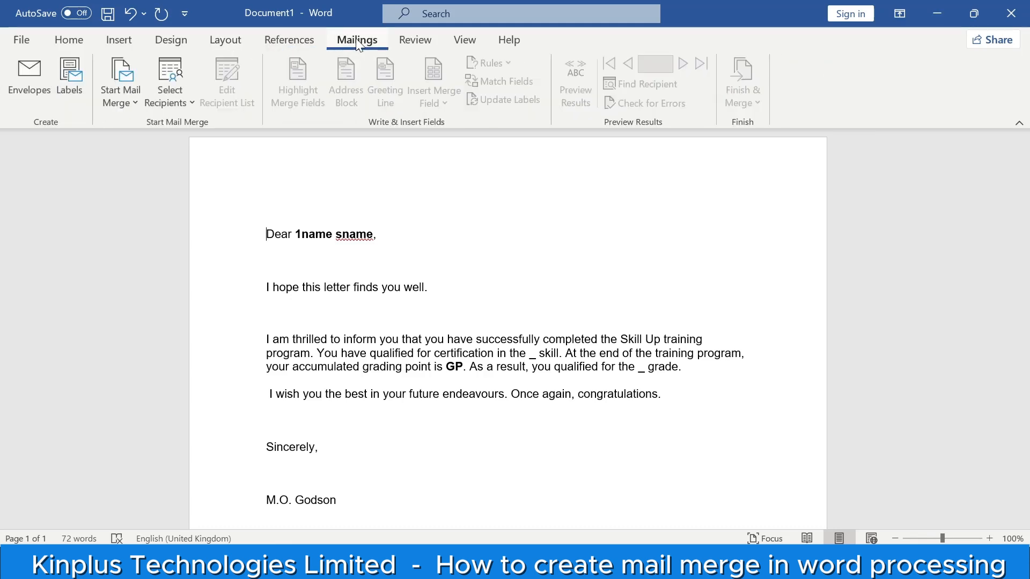
{"action": "left_click", "coordinate": [116, 104]}
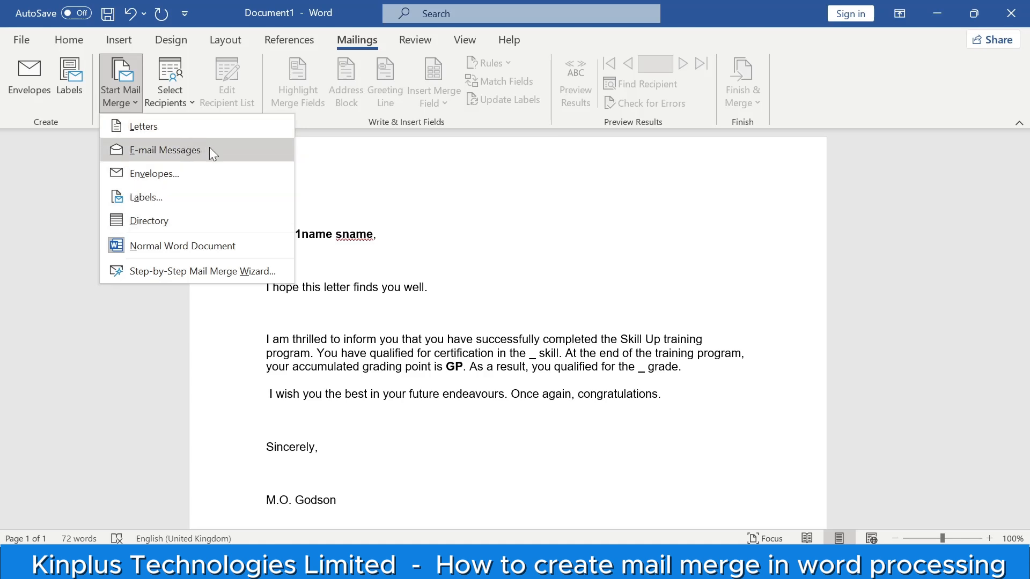
{"action": "left_click", "coordinate": [162, 130]}
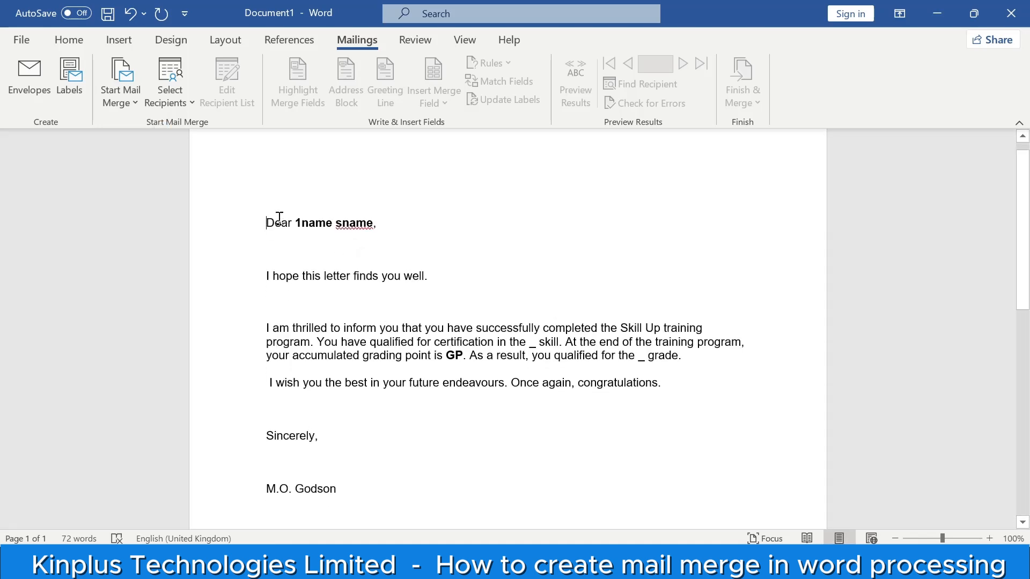
Examine the letter text and its skill, grade and GP placeholders
{"action": "left_click_drag", "start_coordinate": [279, 218], "coordinate": [368, 492]}
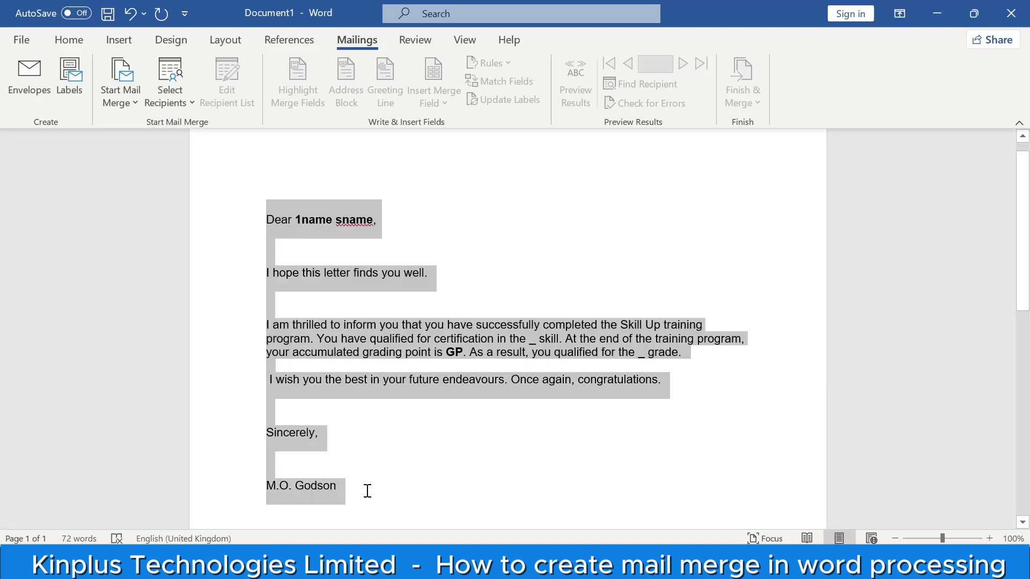
{"action": "left_click", "coordinate": [331, 307]}
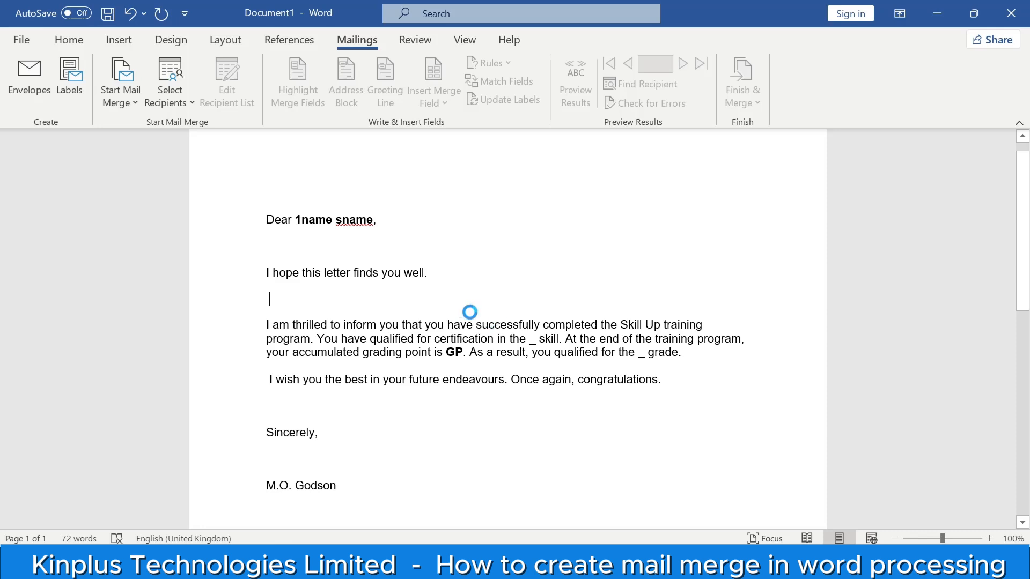
{"action": "double_click", "coordinate": [538, 340]}
{"action": "left_click", "coordinate": [538, 339]}
{"action": "double_click", "coordinate": [642, 353]}
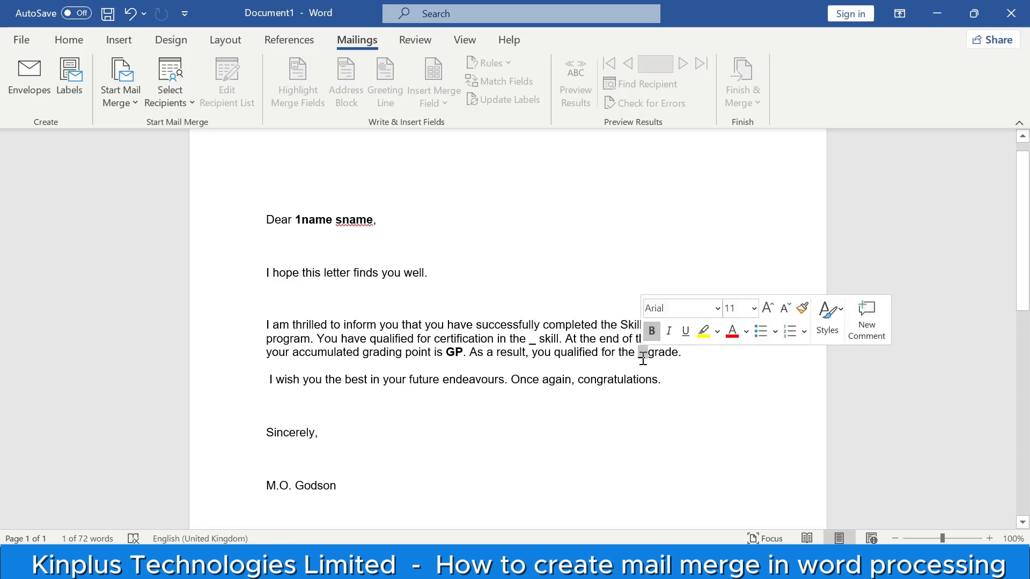
{"action": "double_click", "coordinate": [453, 352]}
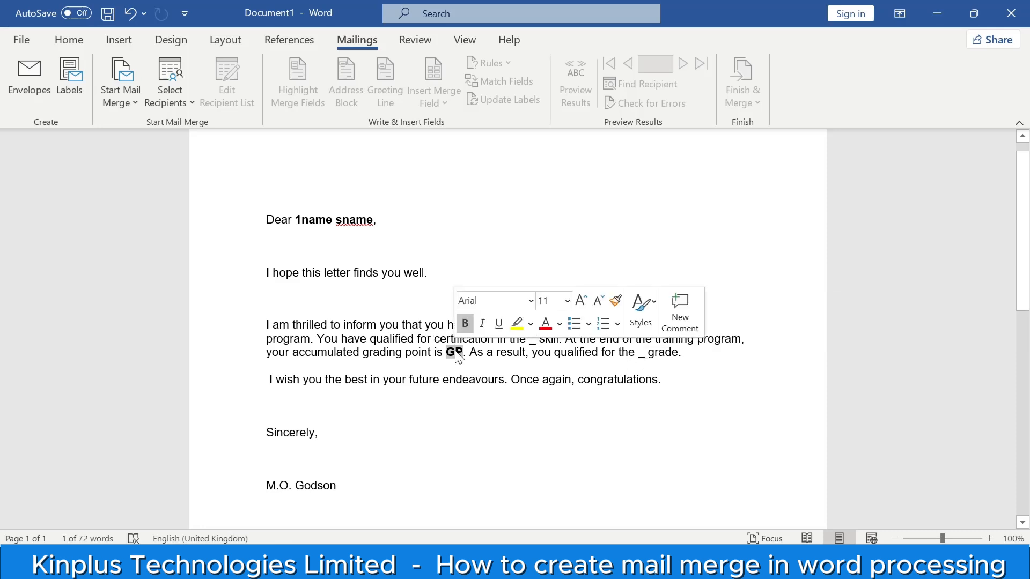
Remove the leading space before the sentence "I wish you the best in your future endeavours."
{"action": "left_click", "coordinate": [457, 357]}
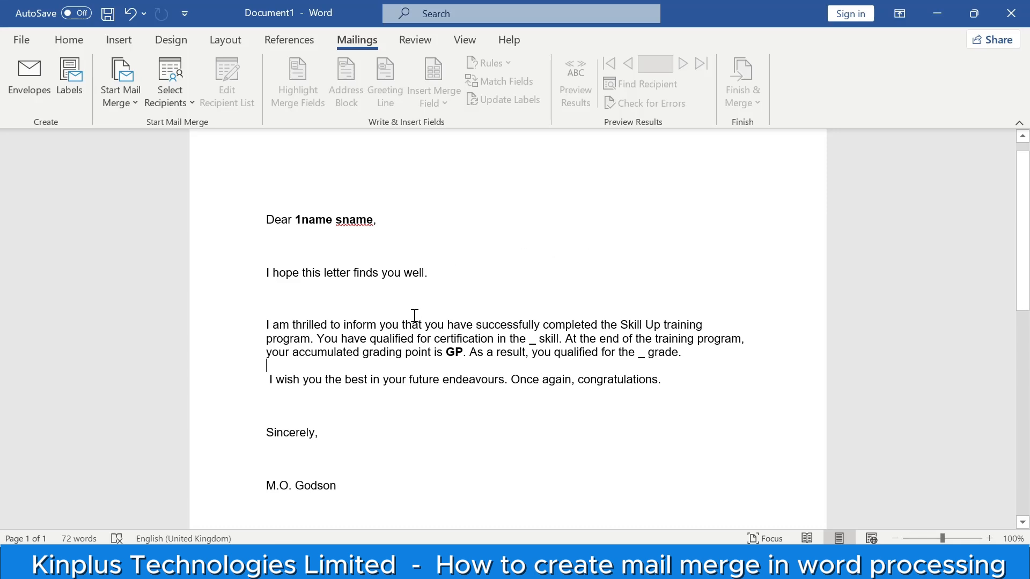
{"action": "key", "text": "ctrl+z"}
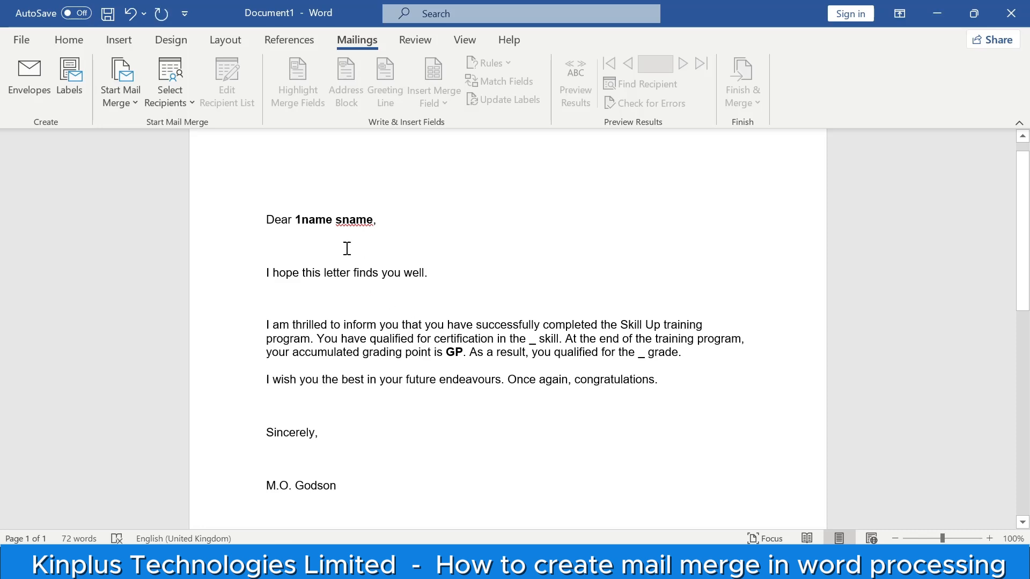
{"action": "scroll", "coordinate": [345, 254], "scroll_direction": "up", "scroll_amount": 1}
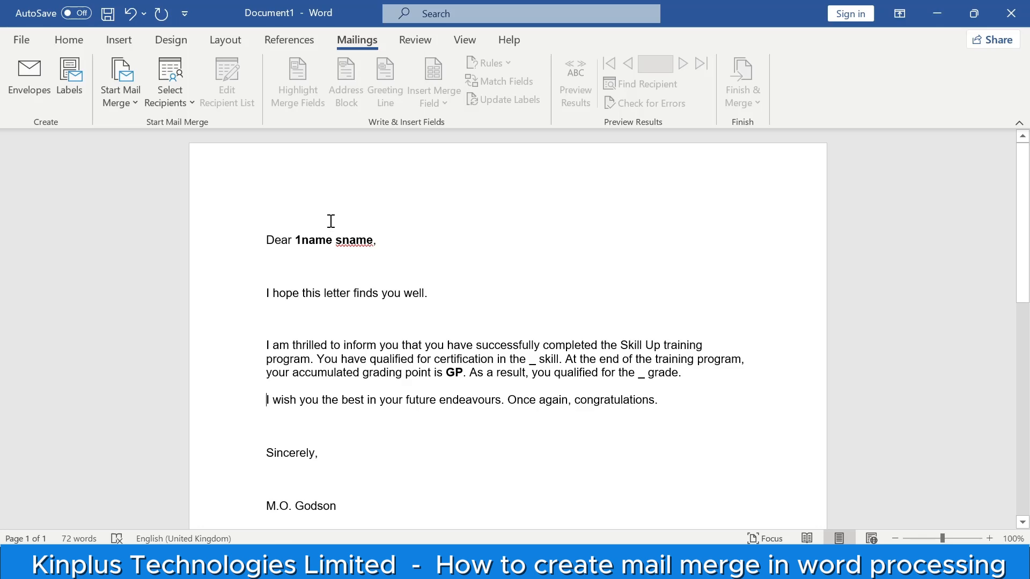
Switch to the Excel workbook, examine the column headings in A1:F1 of Sheet1, and return to the Word letter
{"action": "left_click", "coordinate": [162, 93]}
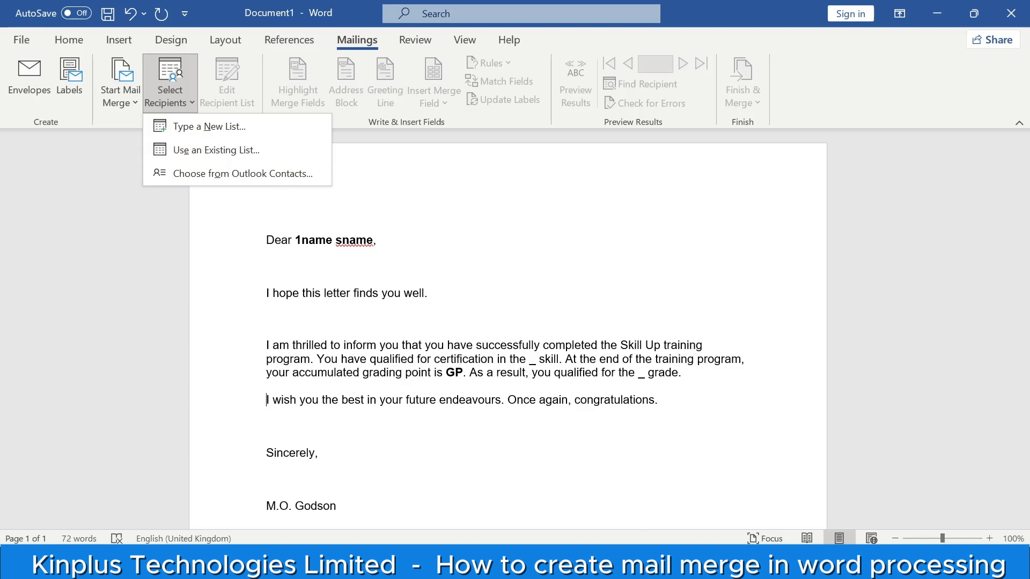
{"action": "key", "text": "alt+Tab"}
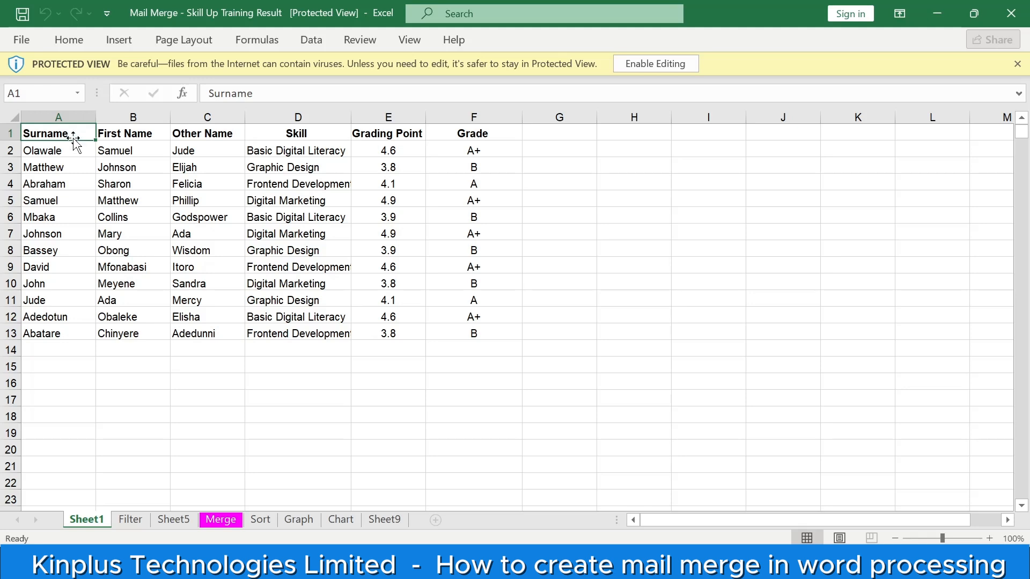
{"action": "mouse_move", "coordinate": [76, 134]}
{"action": "left_mouse_down"}
{"action": "mouse_move", "coordinate": [148, 122]}
{"action": "mouse_move", "coordinate": [320, 136]}
{"action": "mouse_move", "coordinate": [465, 129]}
{"action": "left_mouse_up"}
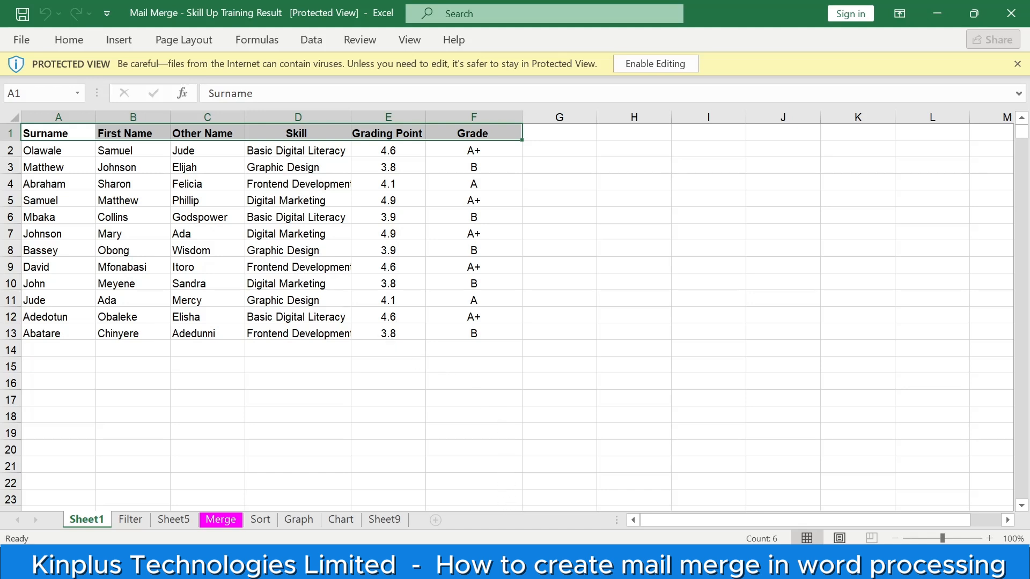
{"action": "mouse_move", "coordinate": [548, 569]}
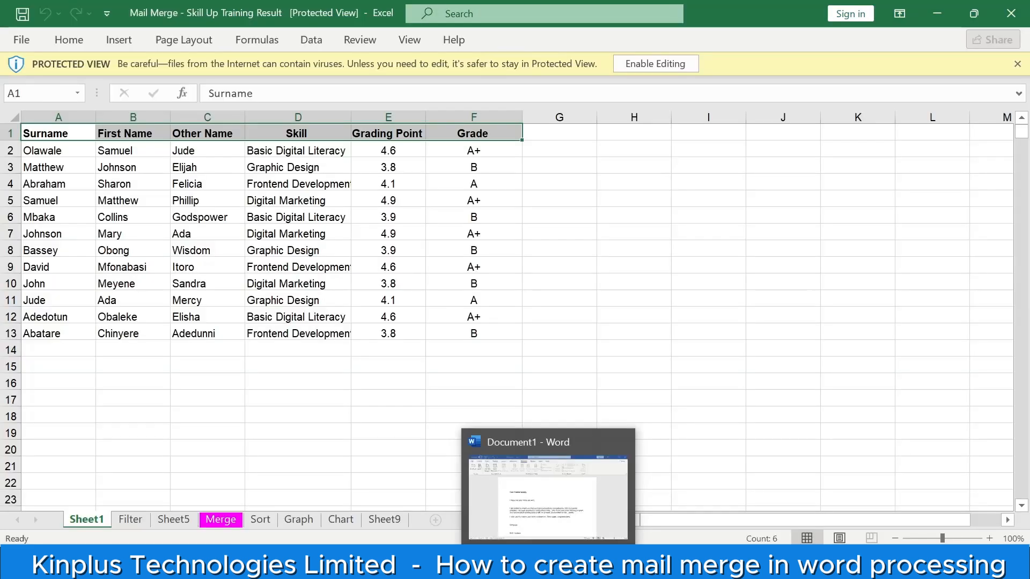
{"action": "left_click", "coordinate": [549, 568]}
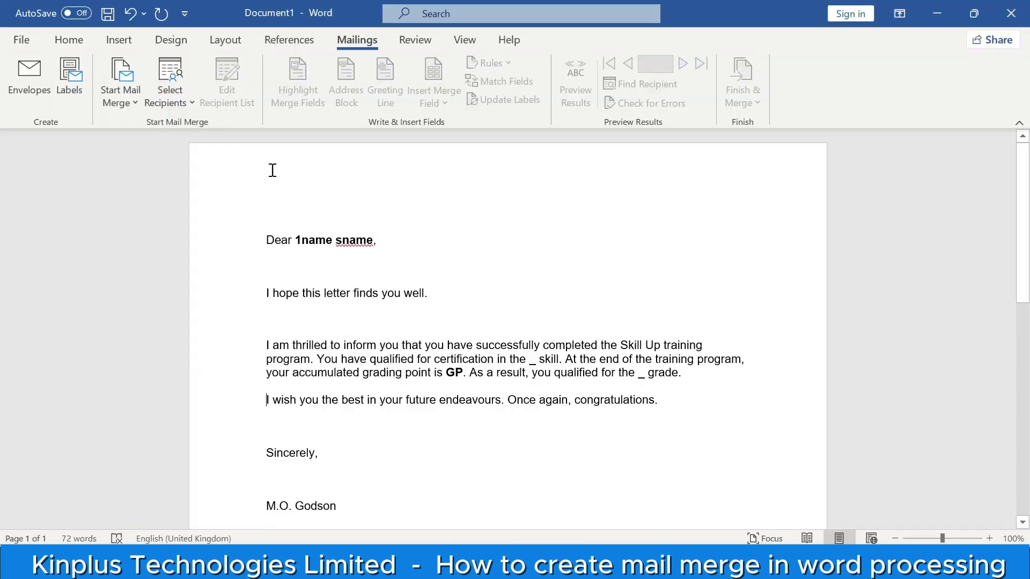
Use the existing workbook Mail Merge - Skill Up Training Result from the Downloads folder as the recipient list
{"action": "left_click", "coordinate": [169, 98]}
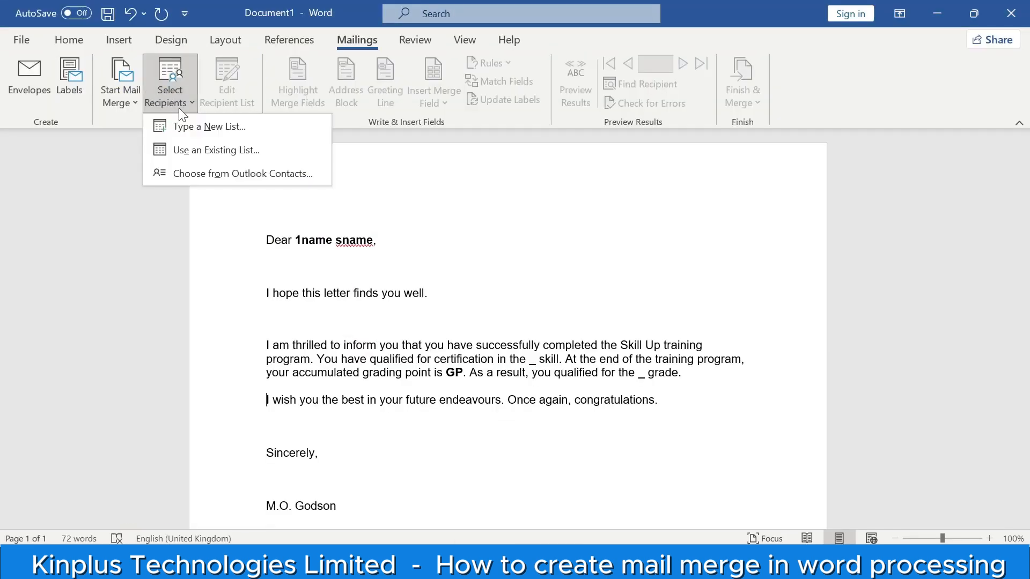
{"action": "left_click", "coordinate": [194, 149]}
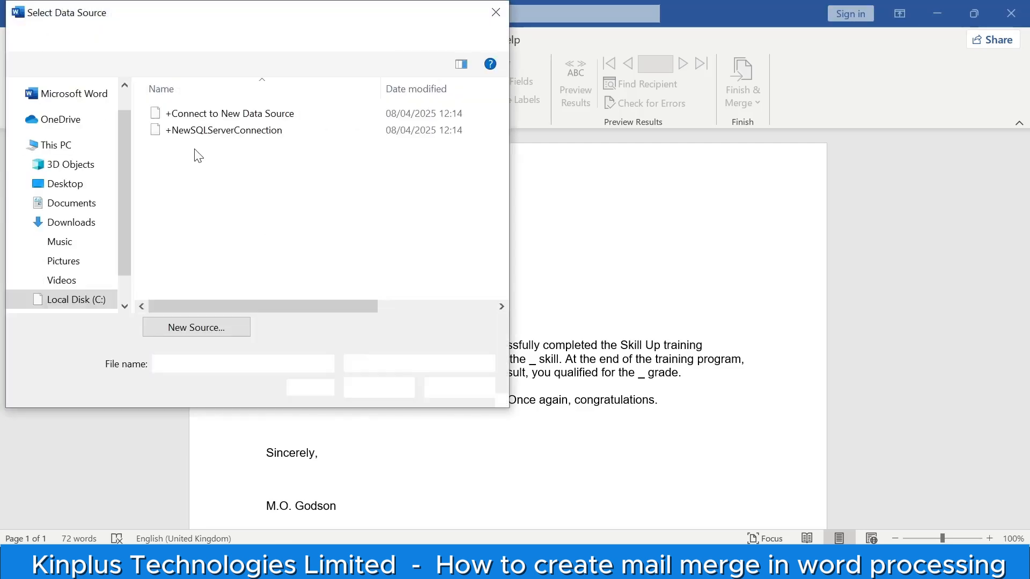
{"action": "left_click", "coordinate": [73, 224]}
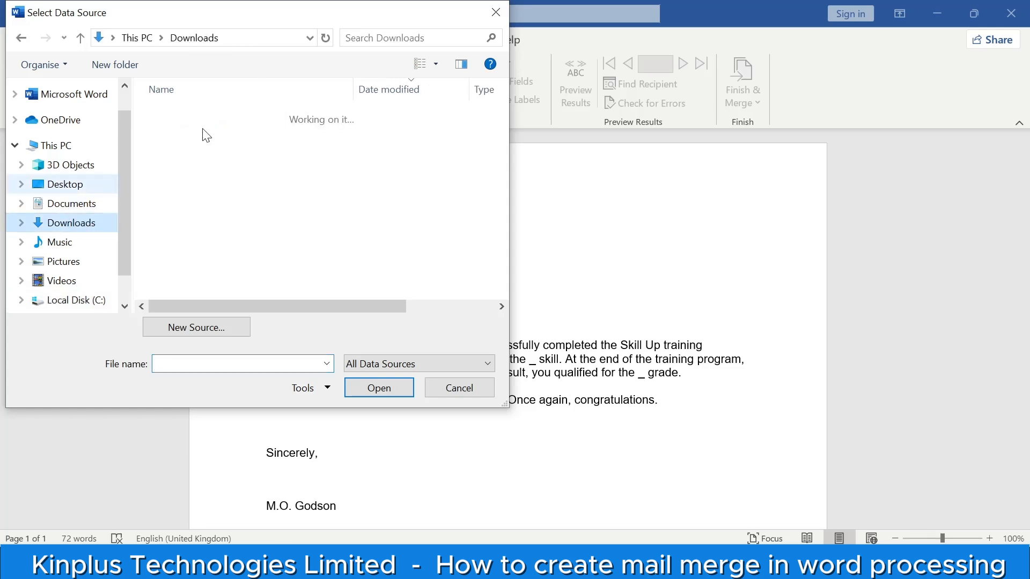
{"action": "left_click", "coordinate": [222, 141]}
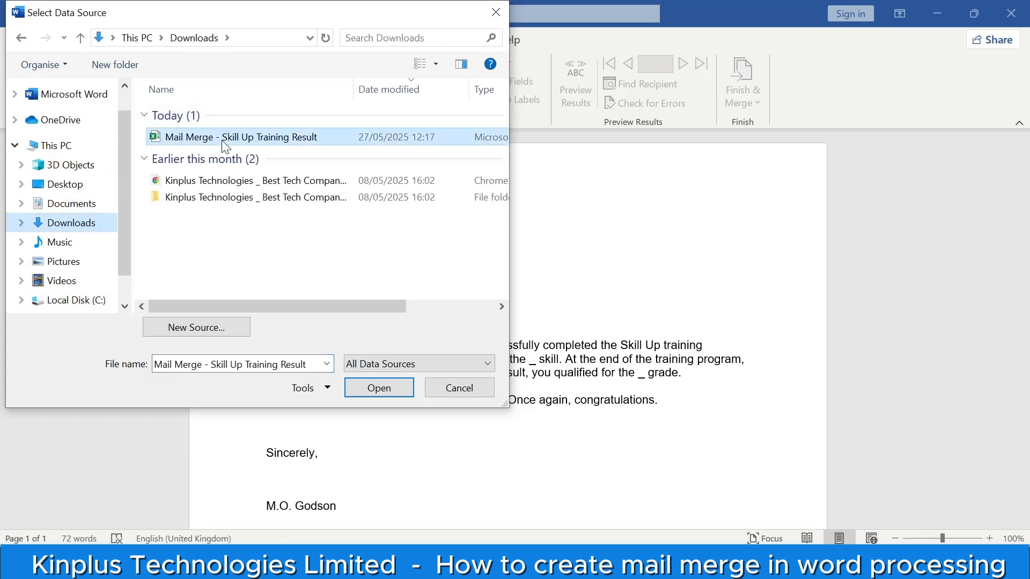
{"action": "left_click", "coordinate": [364, 382]}
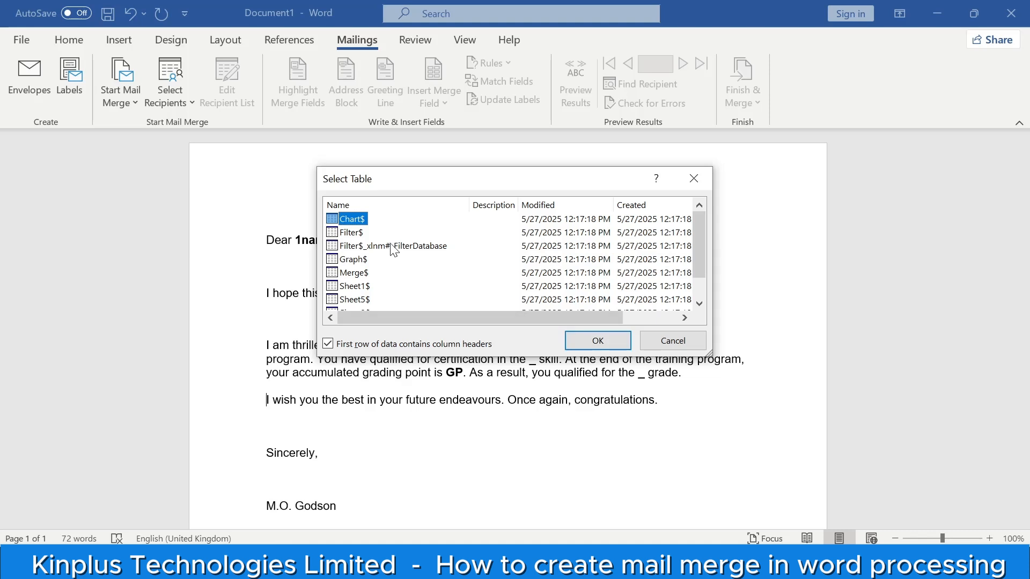
Check the sheet name in the Excel workbook, and choose Sheet1$ as the recipient table with column headers in the first row
{"action": "scroll", "coordinate": [394, 250], "scroll_direction": "down", "scroll_amount": 1}
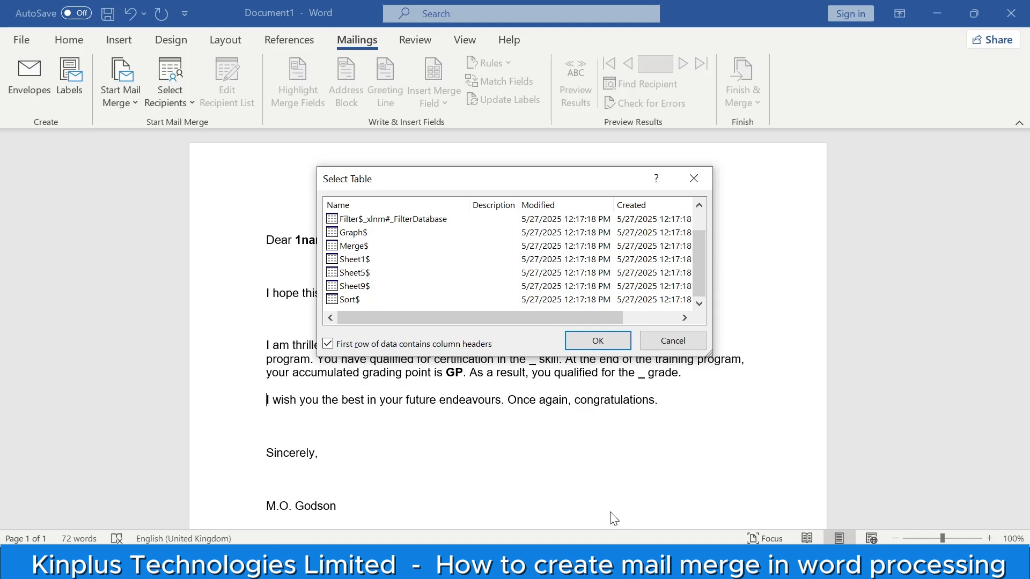
{"action": "key", "text": "alt+Tab"}
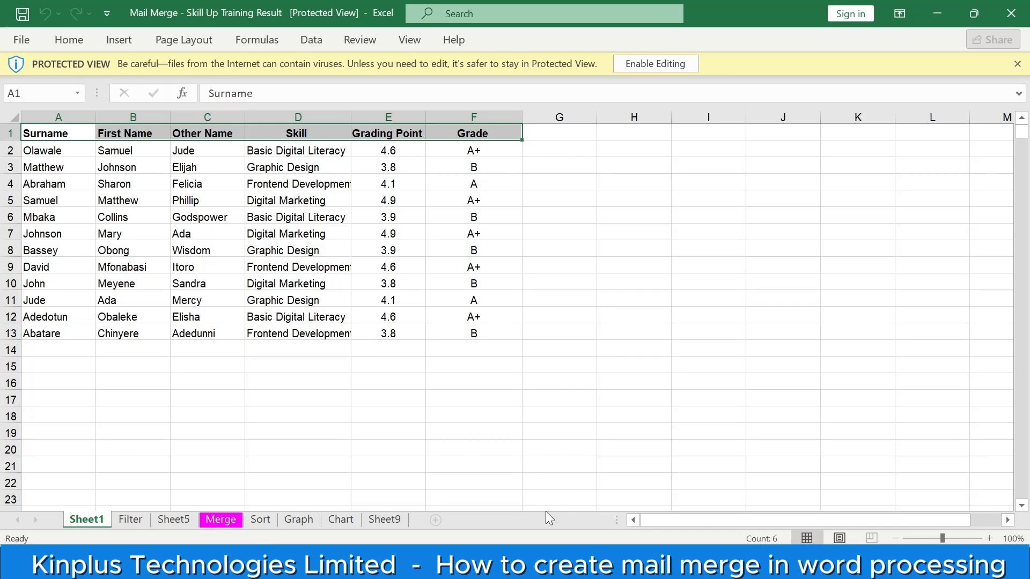
{"action": "mouse_move", "coordinate": [548, 569]}
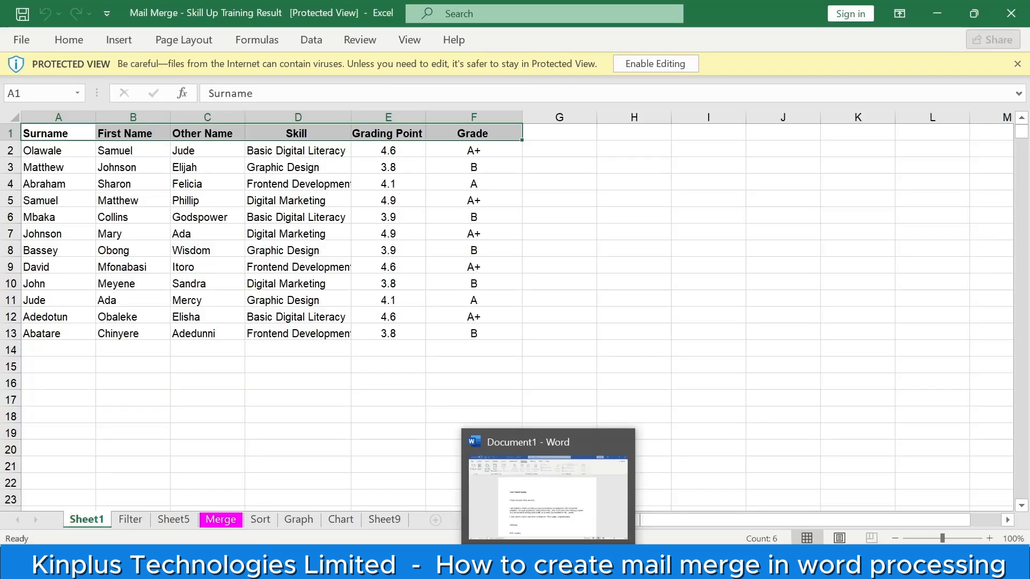
{"action": "left_click", "coordinate": [548, 570]}
{"action": "left_click", "coordinate": [360, 259]}
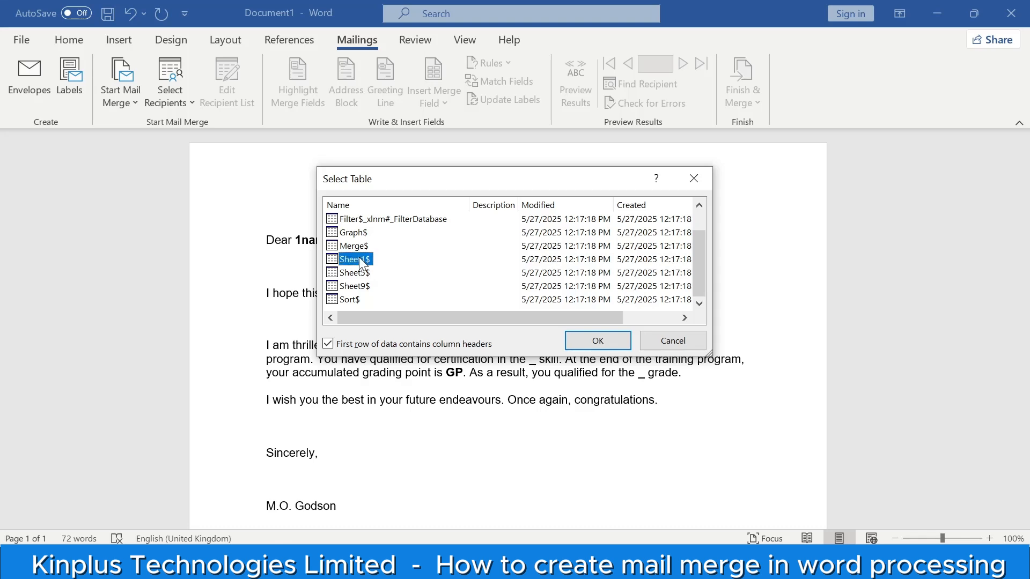
{"action": "left_click", "coordinate": [605, 343]}
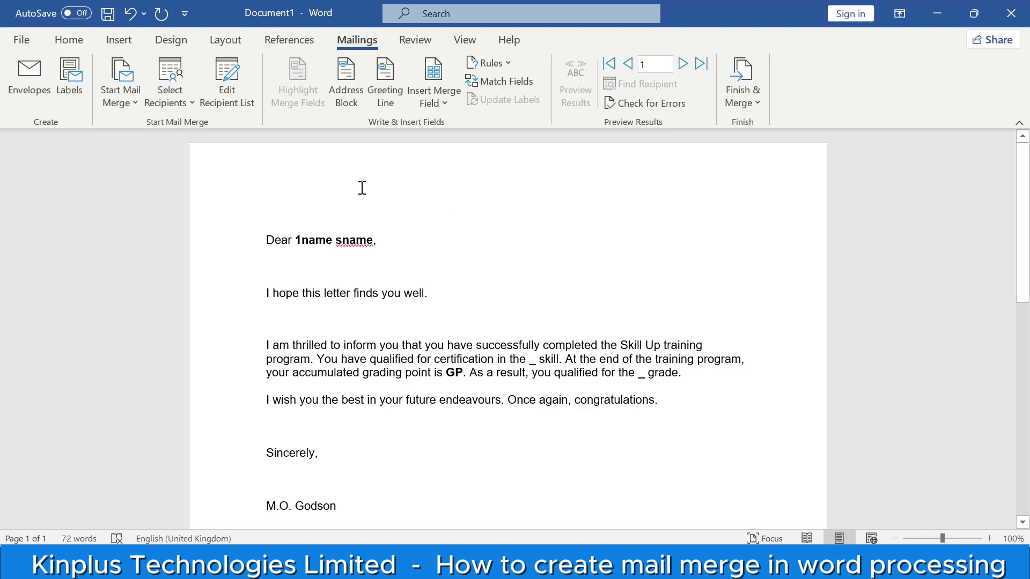
Replace the 1name placeholder in the letter's greeting with the First_Name_ merge field
{"action": "left_click", "coordinate": [429, 101]}
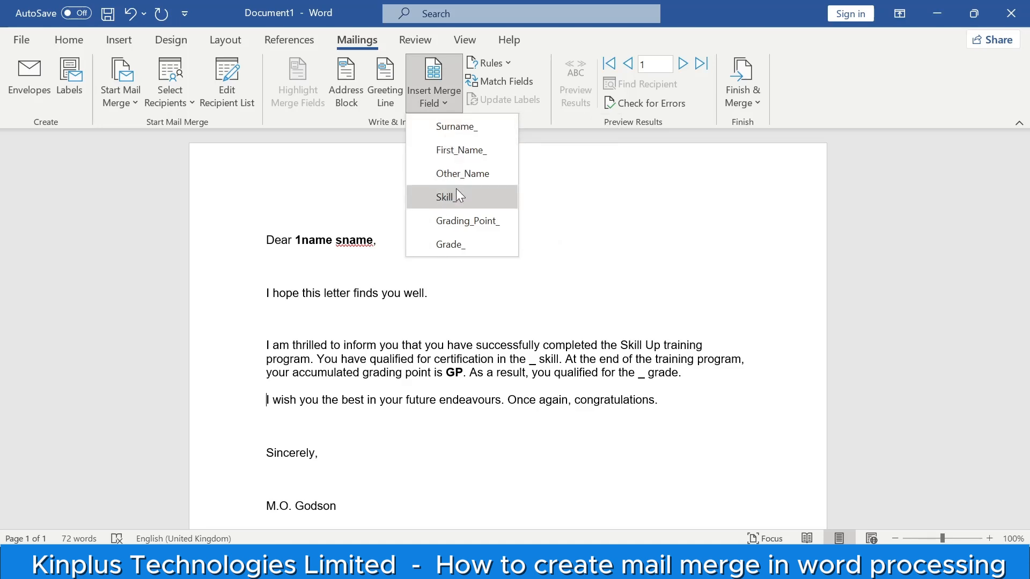
{"action": "left_click", "coordinate": [311, 238]}
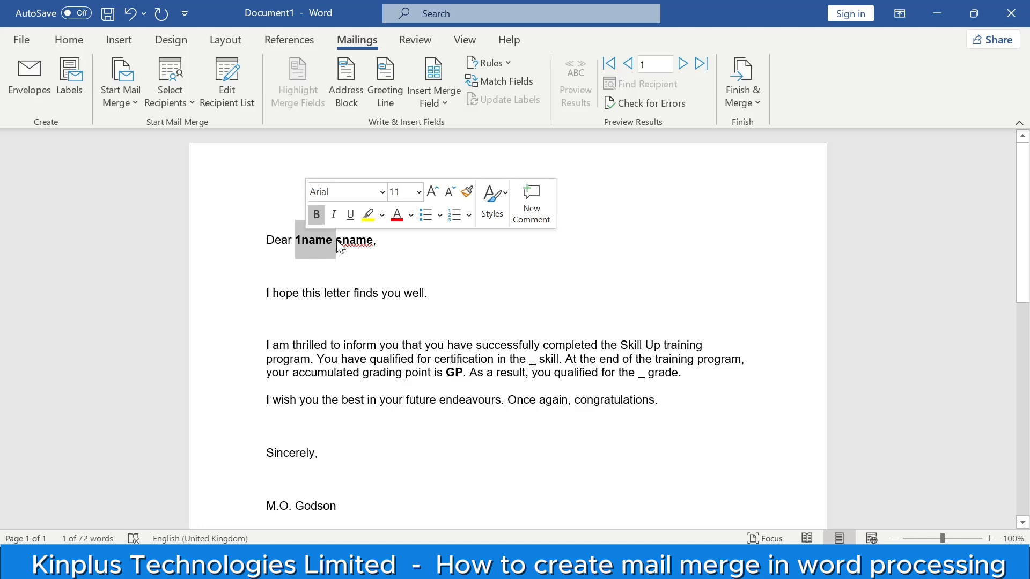
{"action": "double_click", "coordinate": [351, 246]}
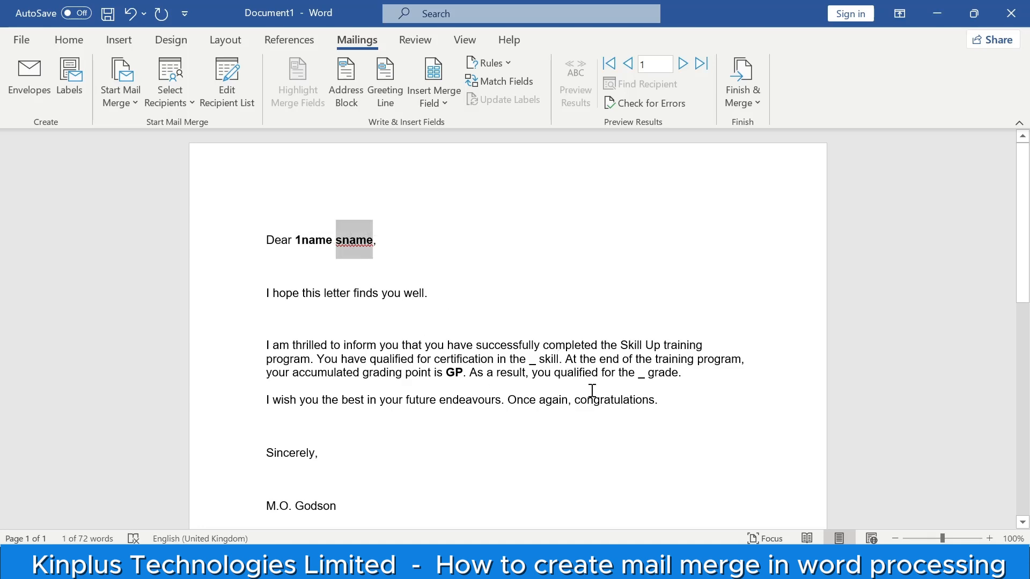
{"action": "double_click", "coordinate": [307, 239]}
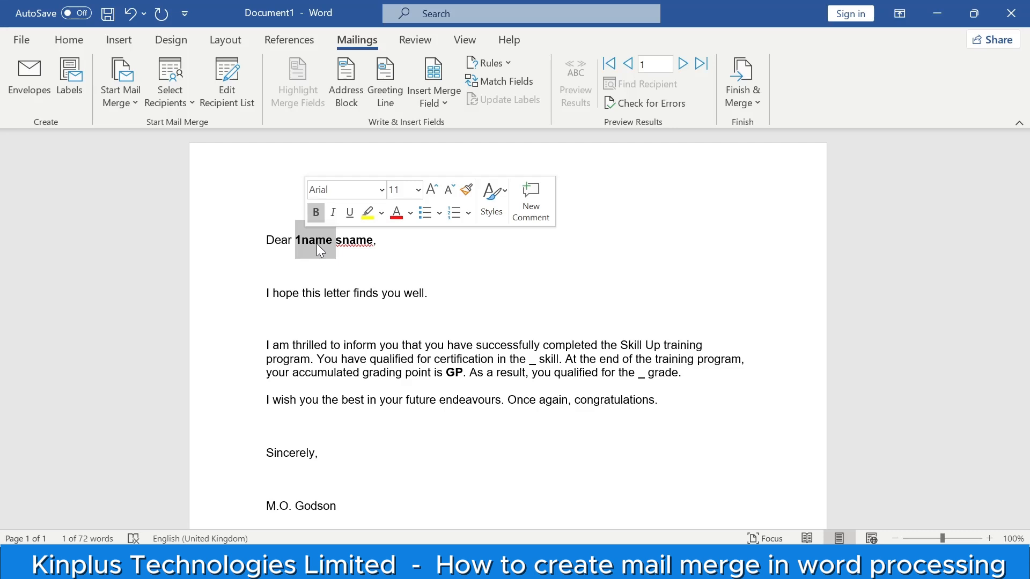
{"action": "left_click", "coordinate": [435, 103]}
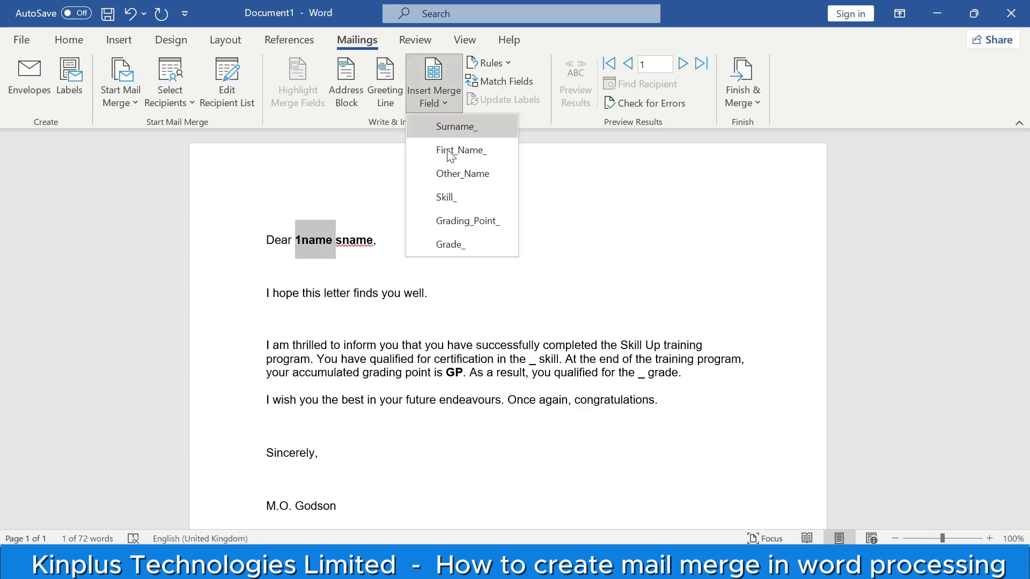
{"action": "left_click", "coordinate": [445, 150]}
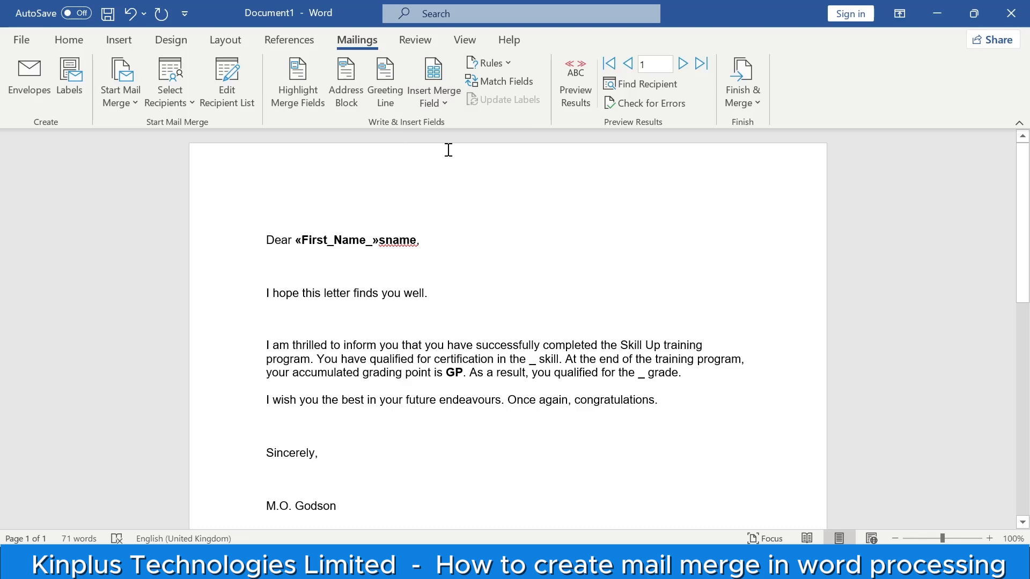
Replace the sname placeholder in the greeting with the Surname_ merge field, keeping a space between the two name fields
{"action": "double_click", "coordinate": [404, 239]}
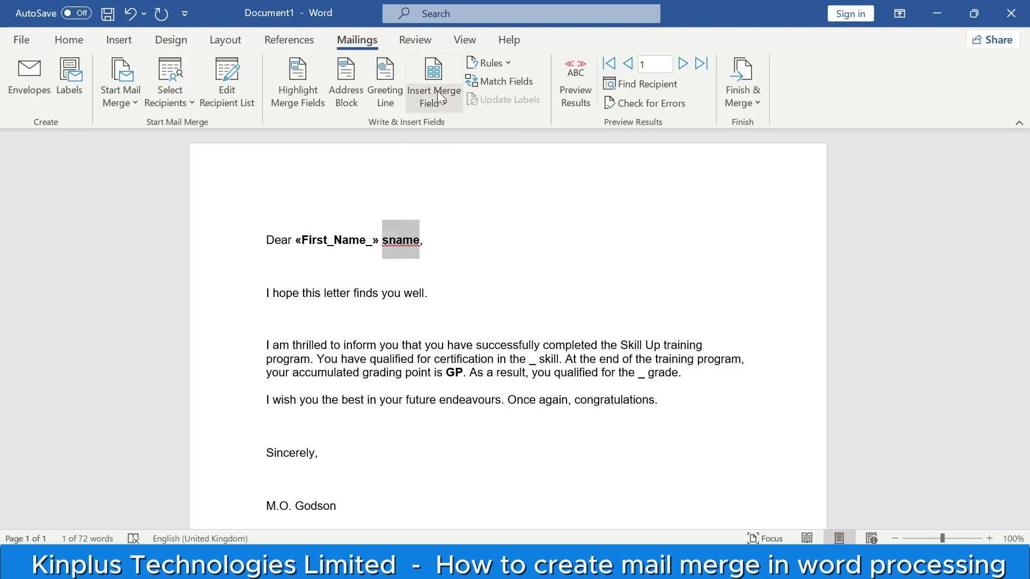
{"action": "left_click", "coordinate": [432, 103]}
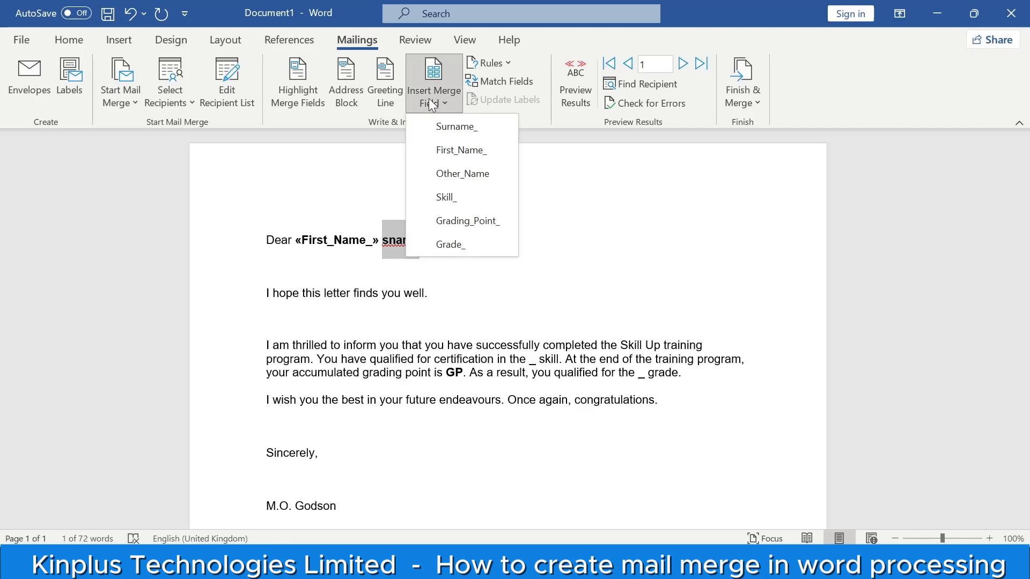
{"action": "left_click", "coordinate": [457, 126]}
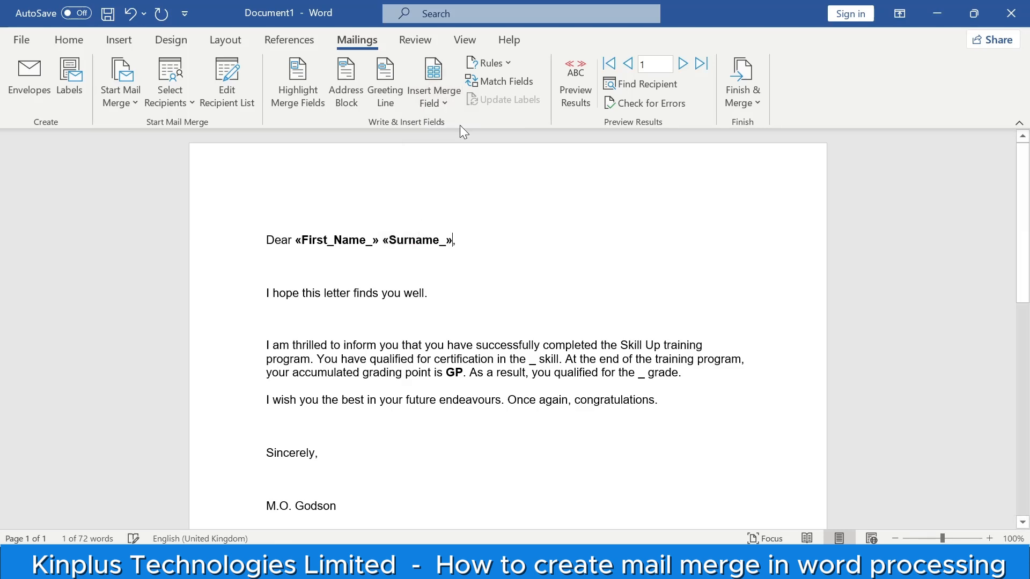
Replace the GP placeholder in the letter's body with the Grading_Point_ merge field
{"action": "double_click", "coordinate": [455, 371]}
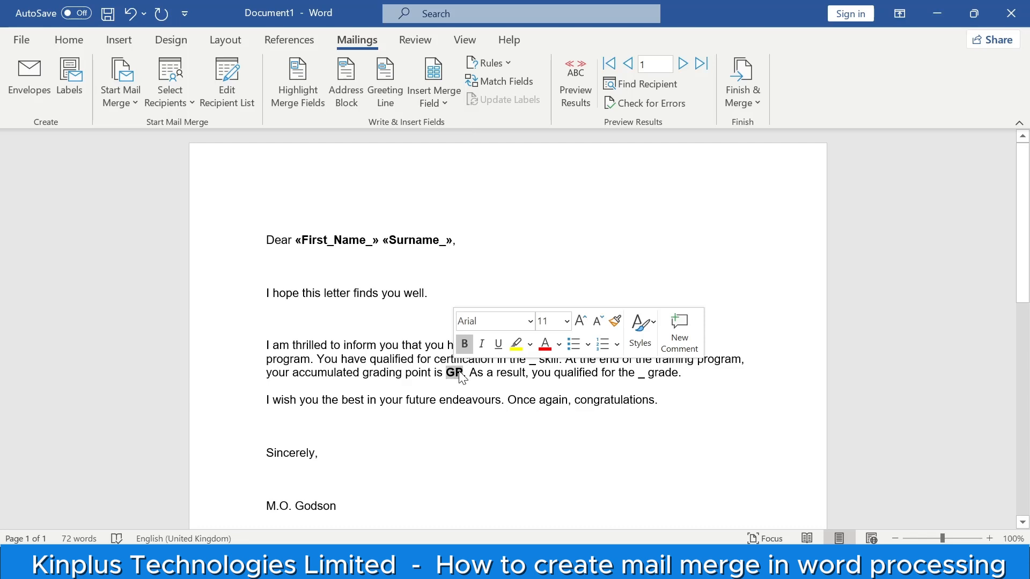
{"action": "left_click", "coordinate": [432, 97]}
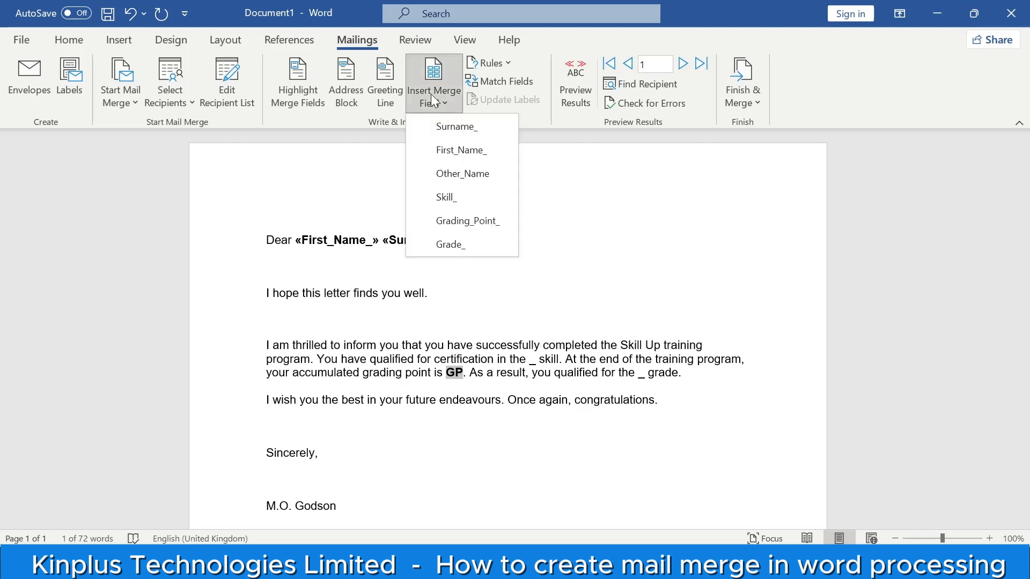
{"action": "left_click", "coordinate": [461, 221]}
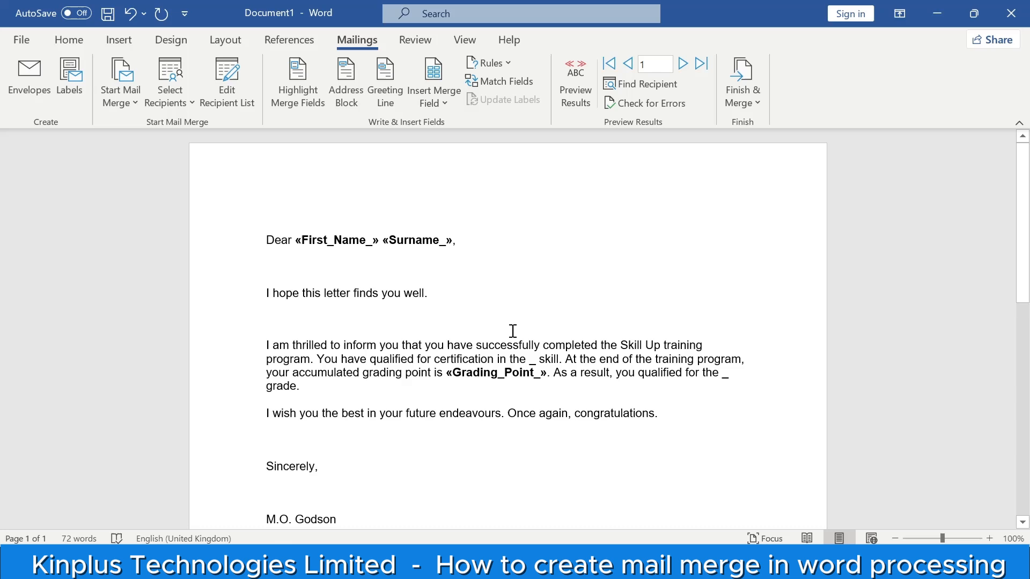
Replace the underscore placeholder before the word "skill" with the Skill_ merge field
{"action": "double_click", "coordinate": [532, 360]}
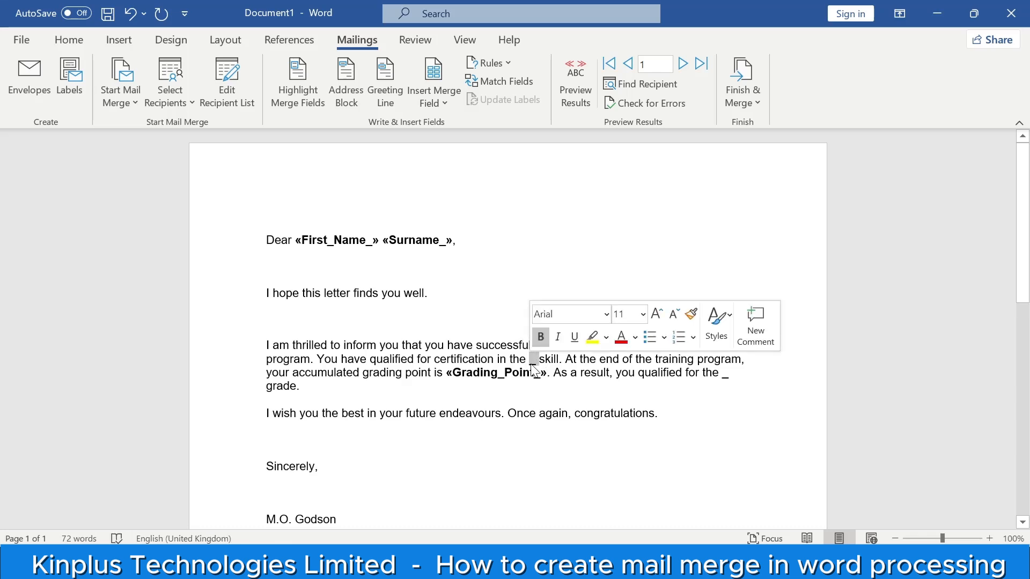
{"action": "left_click", "coordinate": [432, 100]}
{"action": "left_click", "coordinate": [474, 202]}
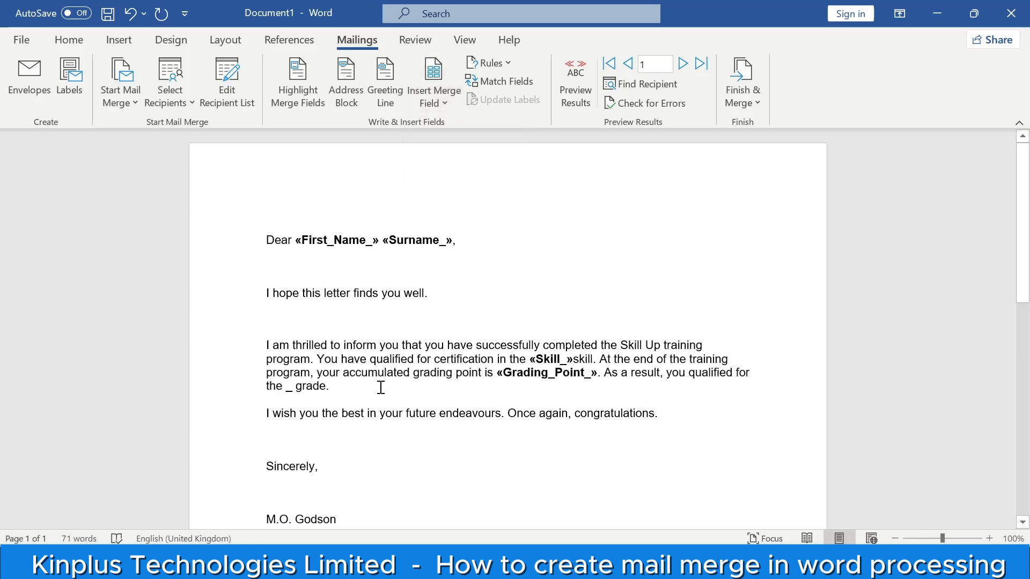
Replace the underscore placeholder before the word "grade" with the Grade_ merge field
{"action": "double_click", "coordinate": [289, 387]}
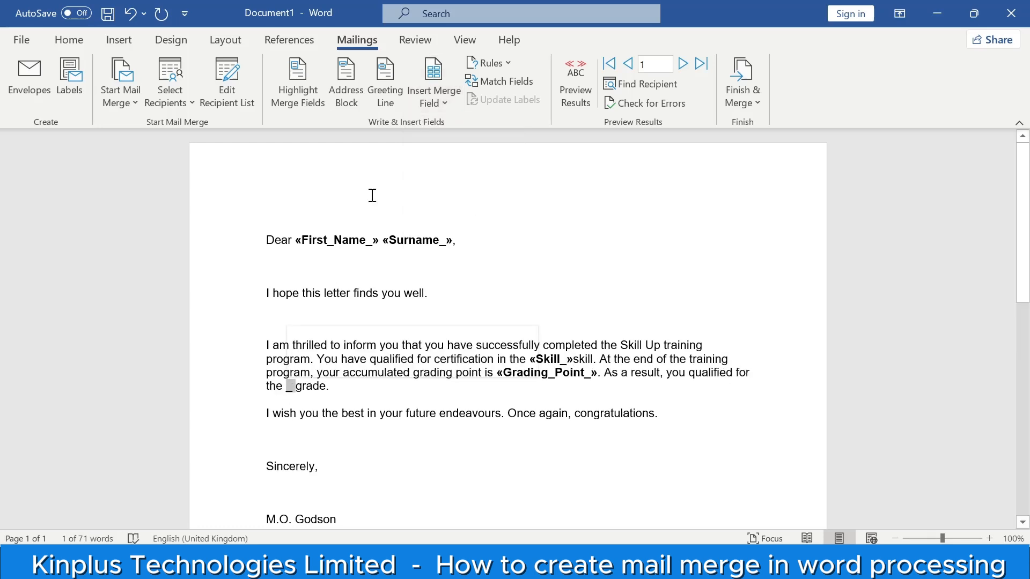
{"action": "left_click", "coordinate": [434, 89]}
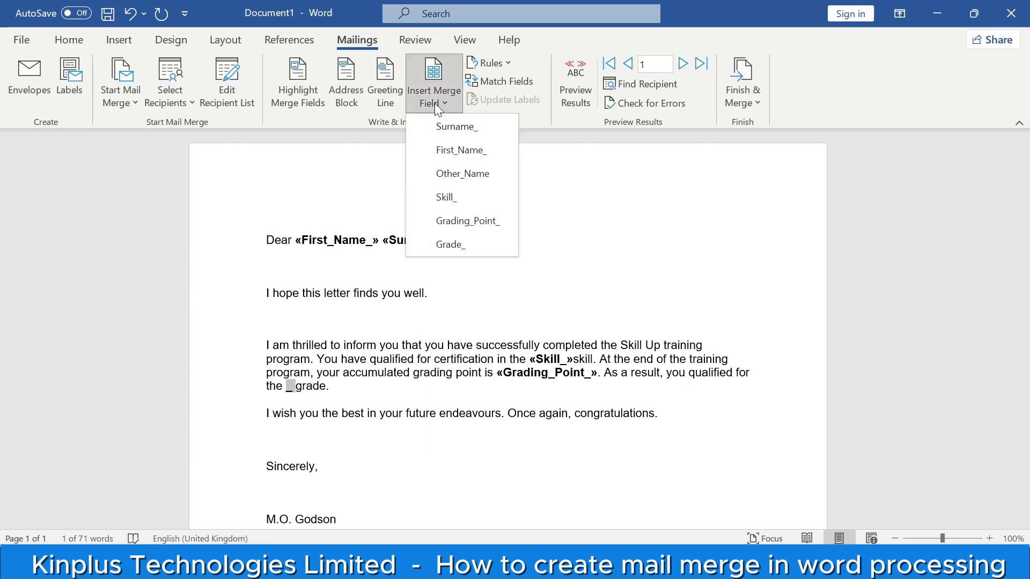
{"action": "left_click", "coordinate": [452, 245]}
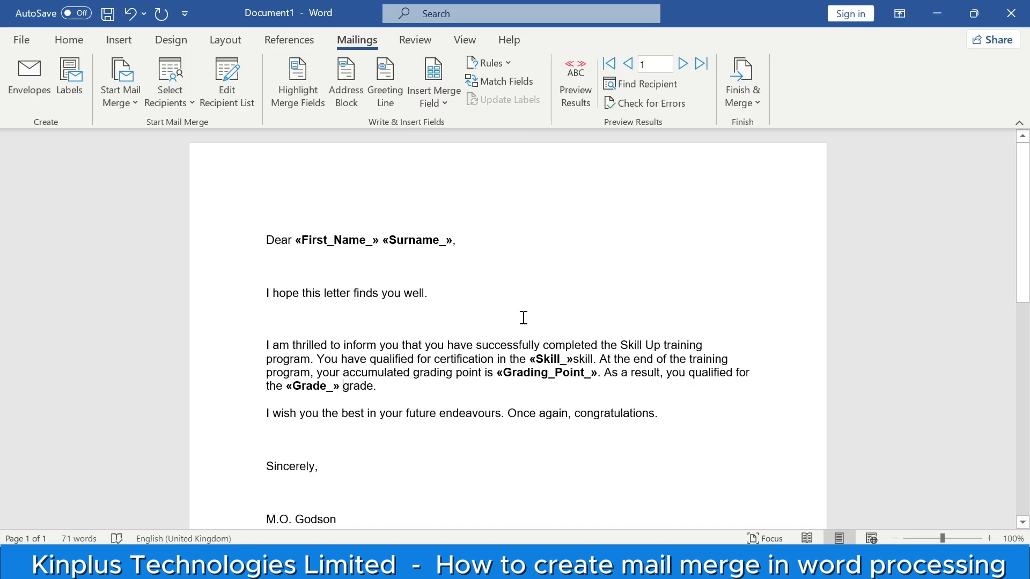
Insert a space between the Skill_ merge field and the word "skill" in the letter's body
{"action": "left_click", "coordinate": [572, 359]}
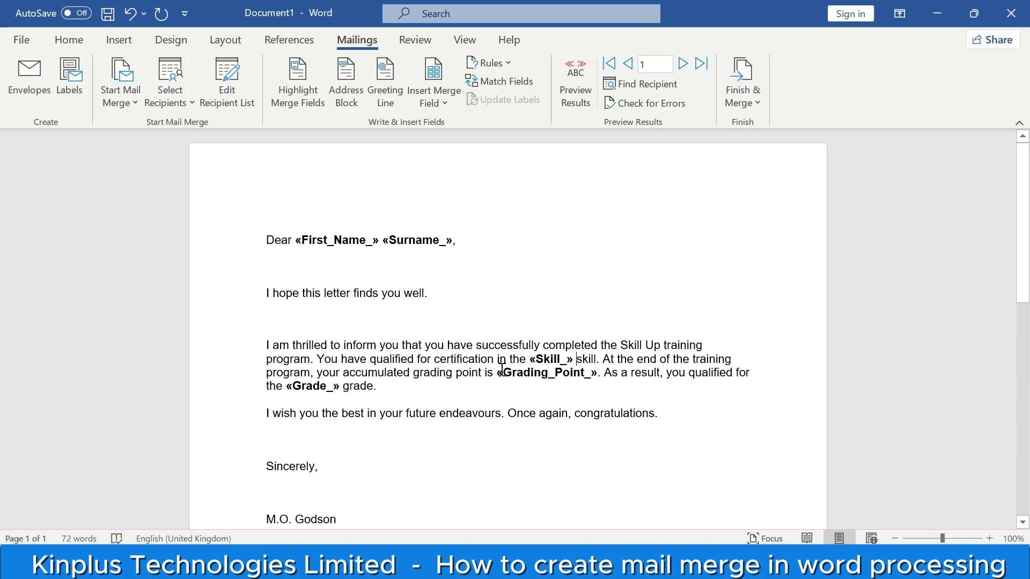
{"action": "scroll", "coordinate": [542, 378], "scroll_direction": "down", "scroll_amount": 1}
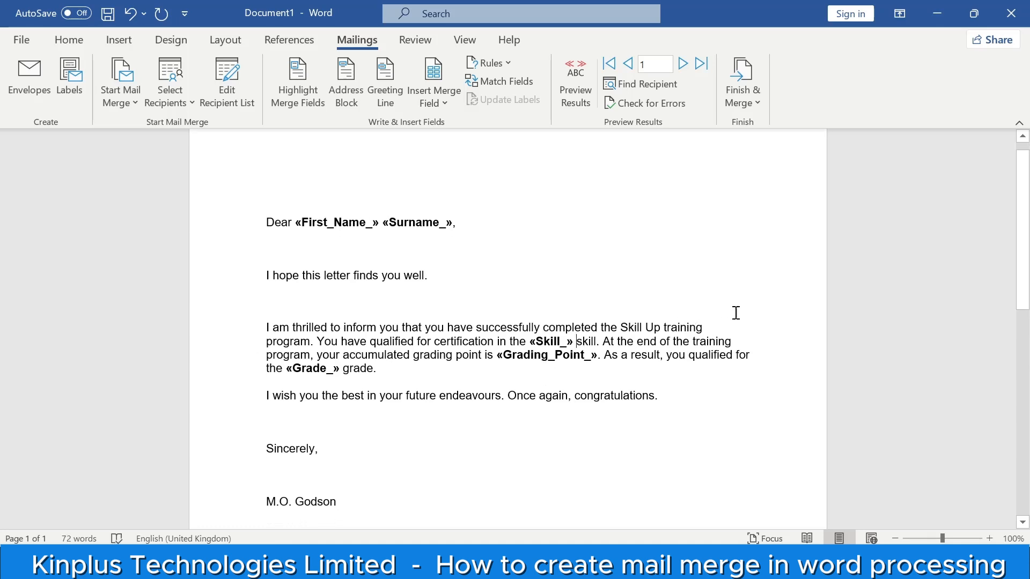
{"action": "left_click", "coordinate": [573, 341]}
{"action": "scroll", "coordinate": [573, 340], "scroll_direction": "up", "scroll_amount": 1}
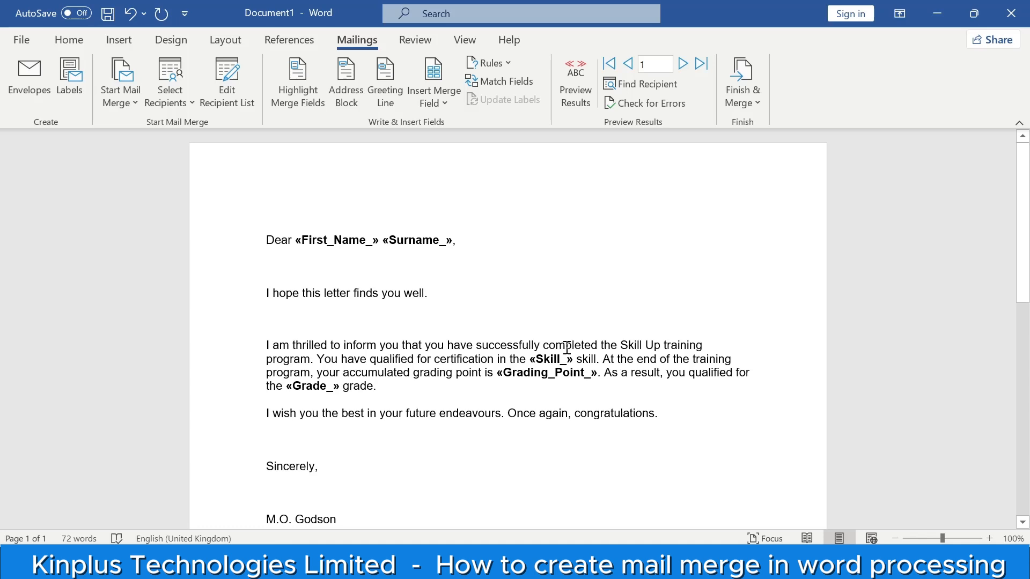
Preview the merge results for the first record and compare the letter with the recipient list in the Excel workbook
{"action": "left_click", "coordinate": [577, 85]}
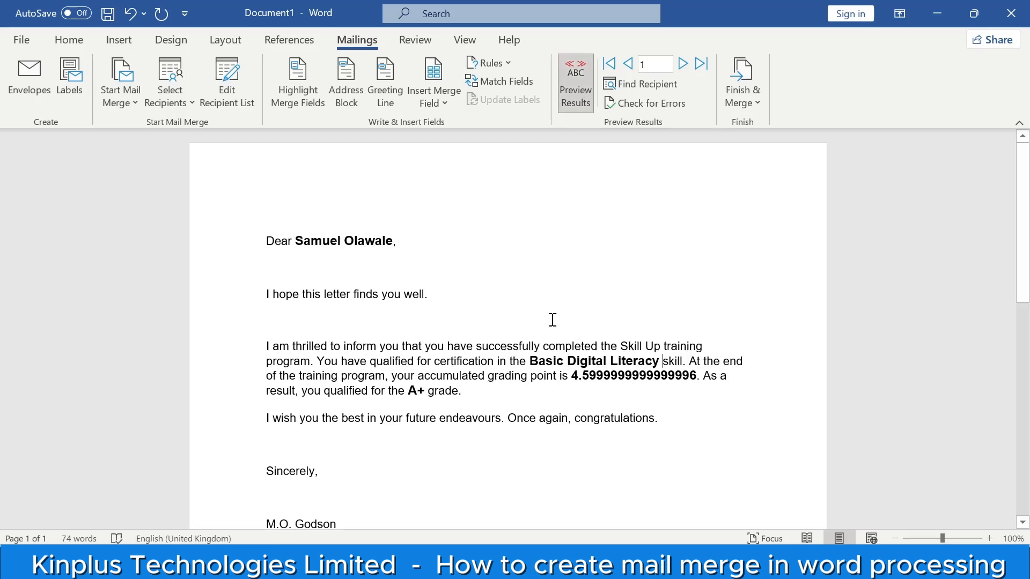
{"action": "scroll", "coordinate": [552, 320], "scroll_direction": "down", "scroll_amount": 1}
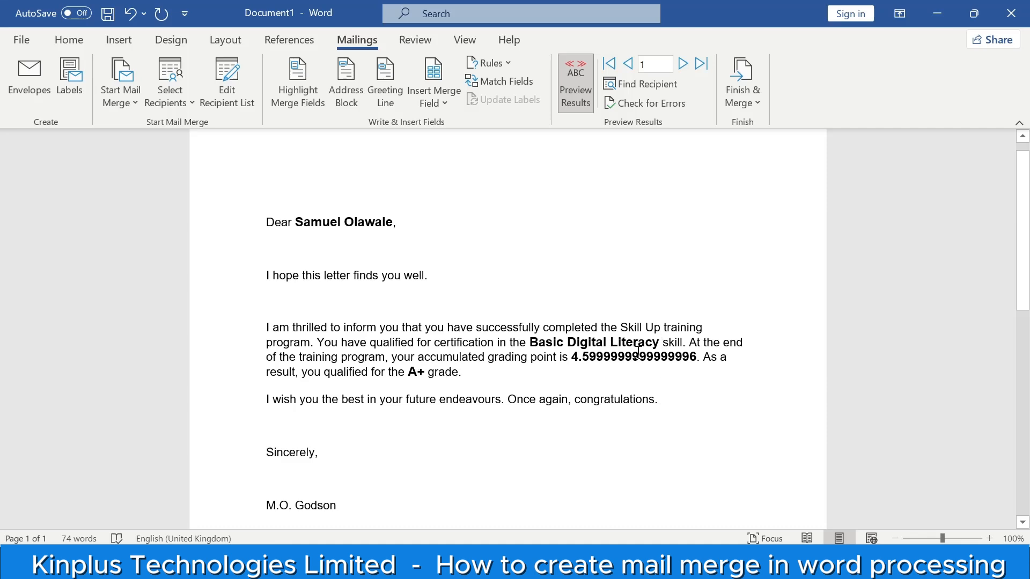
{"action": "key", "text": "alt+Tab"}
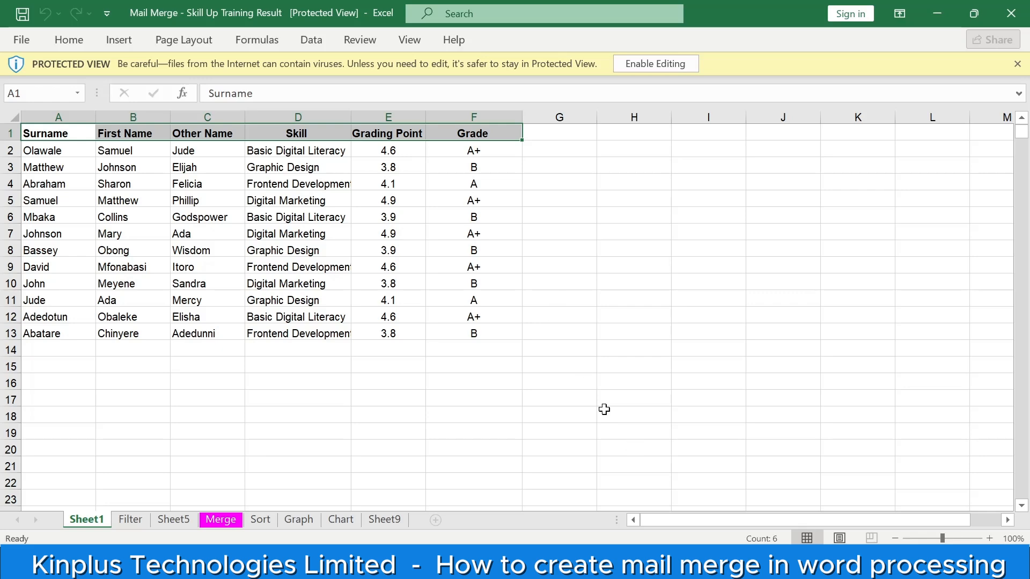
{"action": "left_click", "coordinate": [609, 562]}
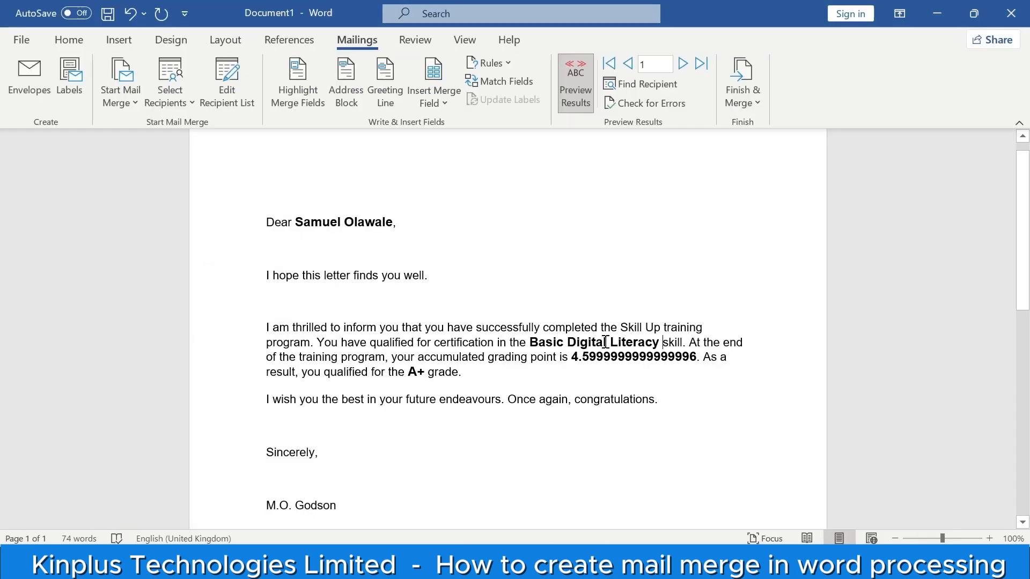
Step through the previewed letters from record 2 to record 4
{"action": "left_click", "coordinate": [691, 73]}
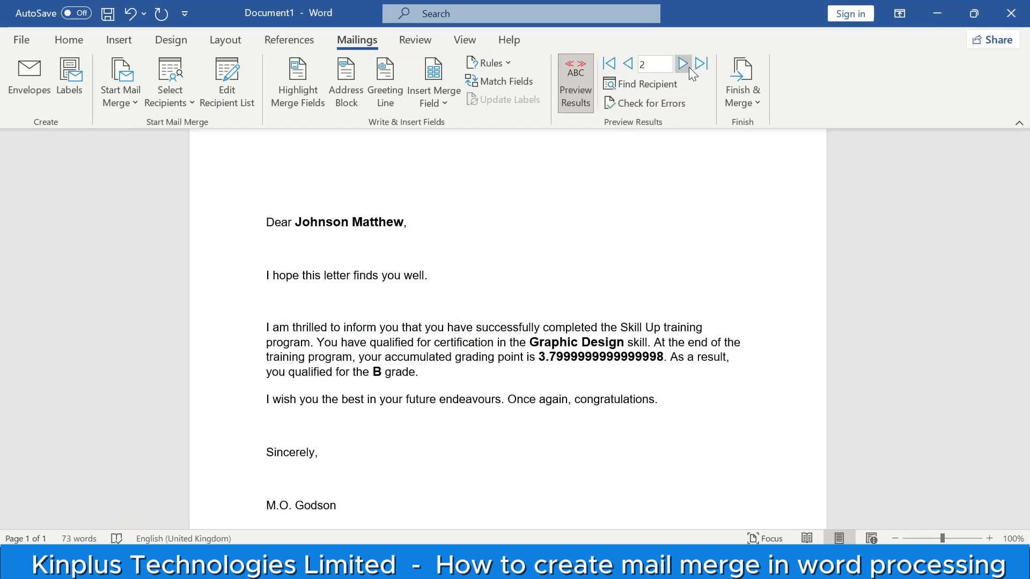
{"action": "left_click", "coordinate": [692, 73]}
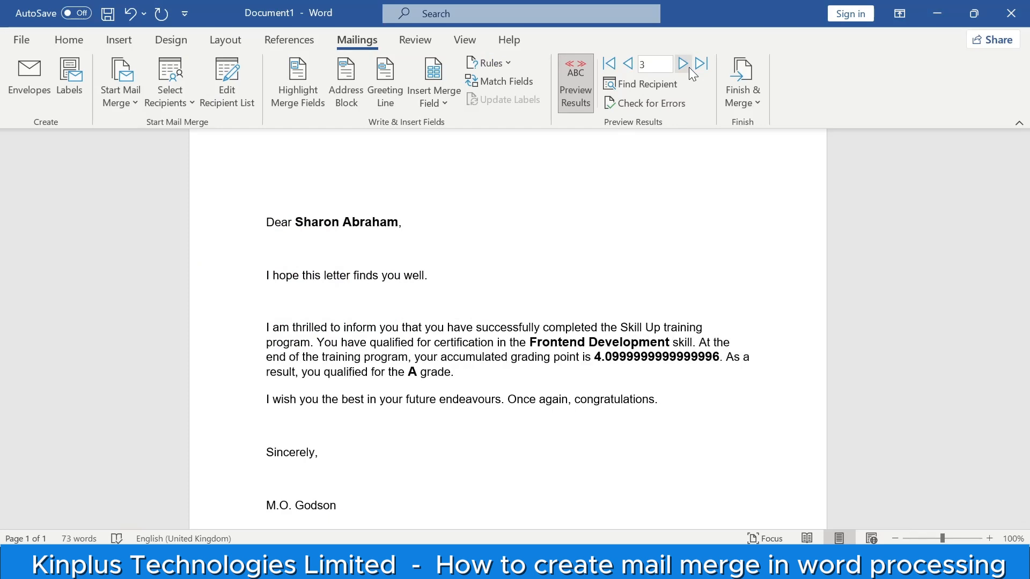
{"action": "left_click", "coordinate": [689, 66]}
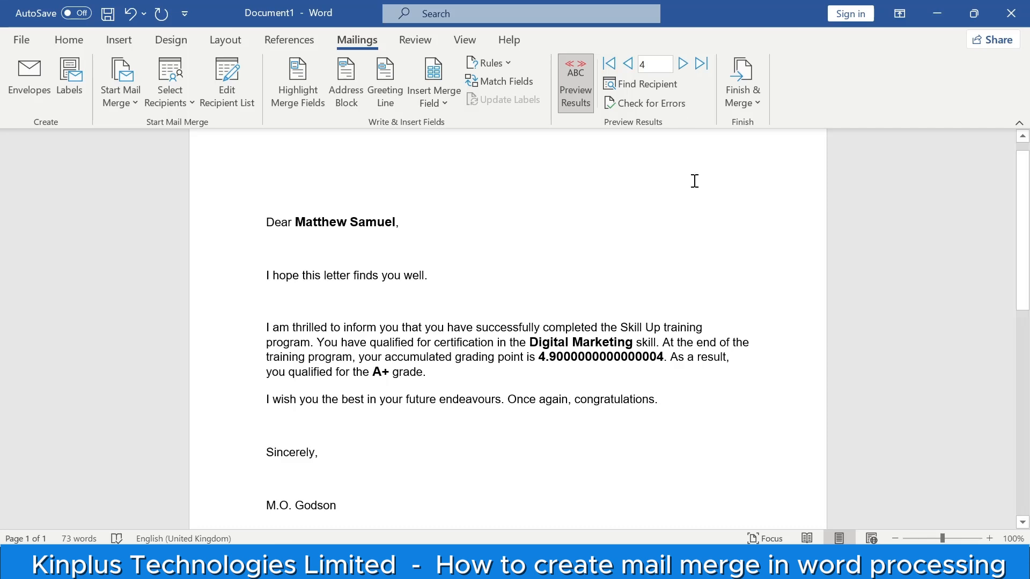
Finish the merge by generating individual letters for all records in a new document
{"action": "left_click", "coordinate": [744, 106]}
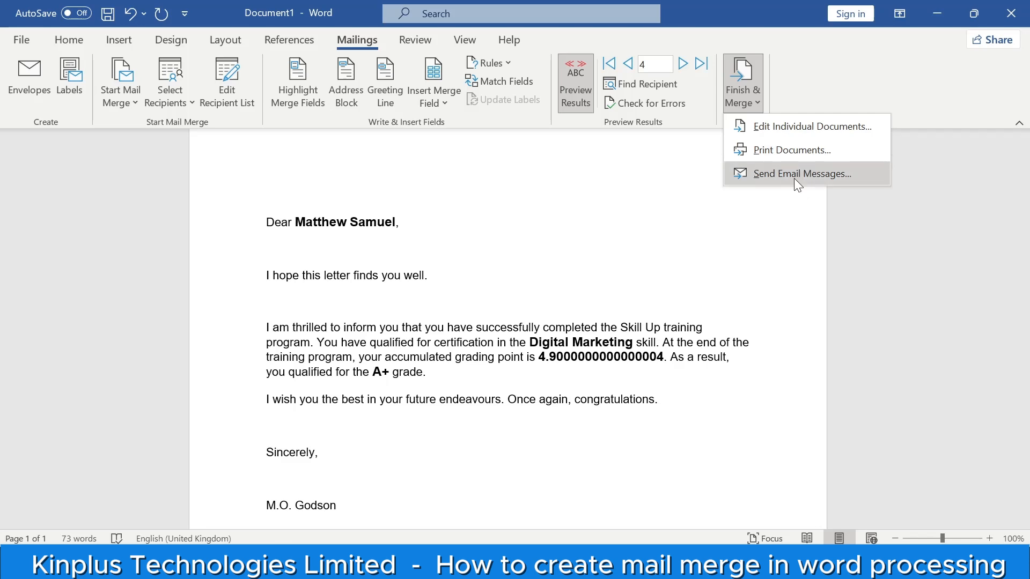
{"action": "left_click", "coordinate": [777, 137]}
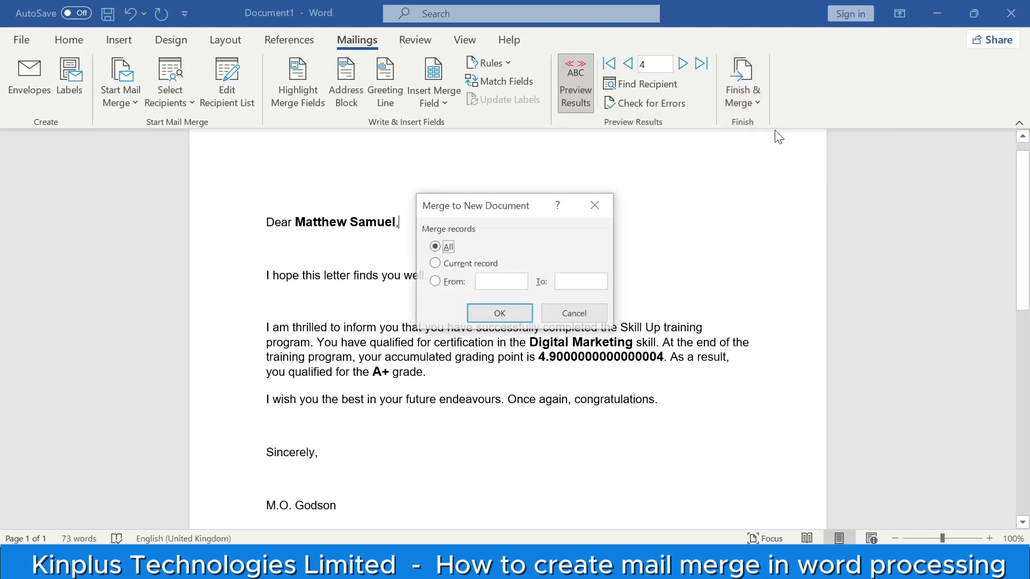
{"action": "left_click", "coordinate": [464, 262]}
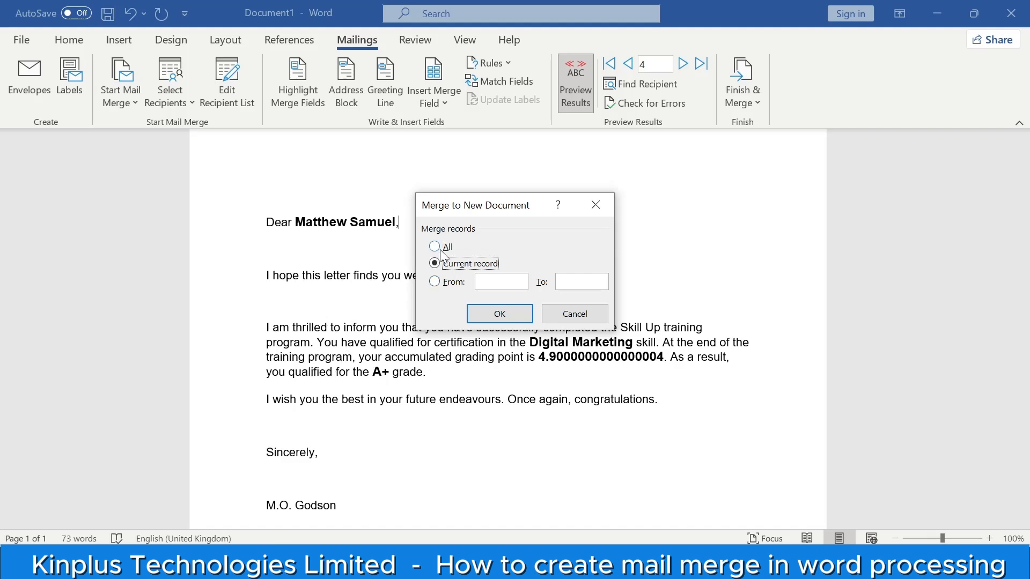
{"action": "left_click", "coordinate": [450, 281]}
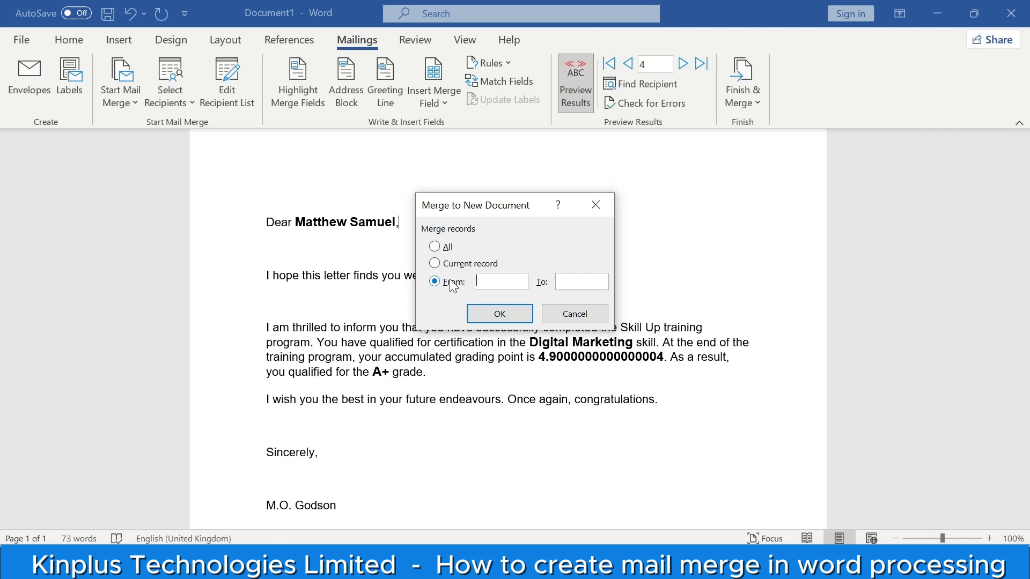
{"action": "left_click", "coordinate": [501, 284]}
{"action": "left_click", "coordinate": [434, 247]}
{"action": "left_click", "coordinate": [489, 311]}
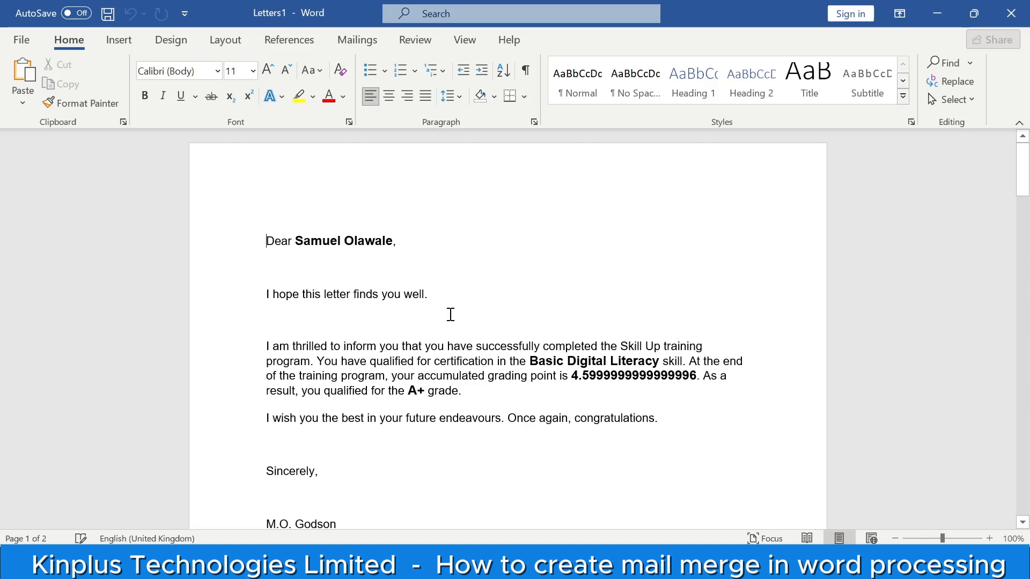
Look through the merged letters to check each recipient's name, skill, grading point and grade, and return to the first letter
{"action": "scroll", "coordinate": [450, 314], "scroll_direction": "down", "scroll_amount": 3}
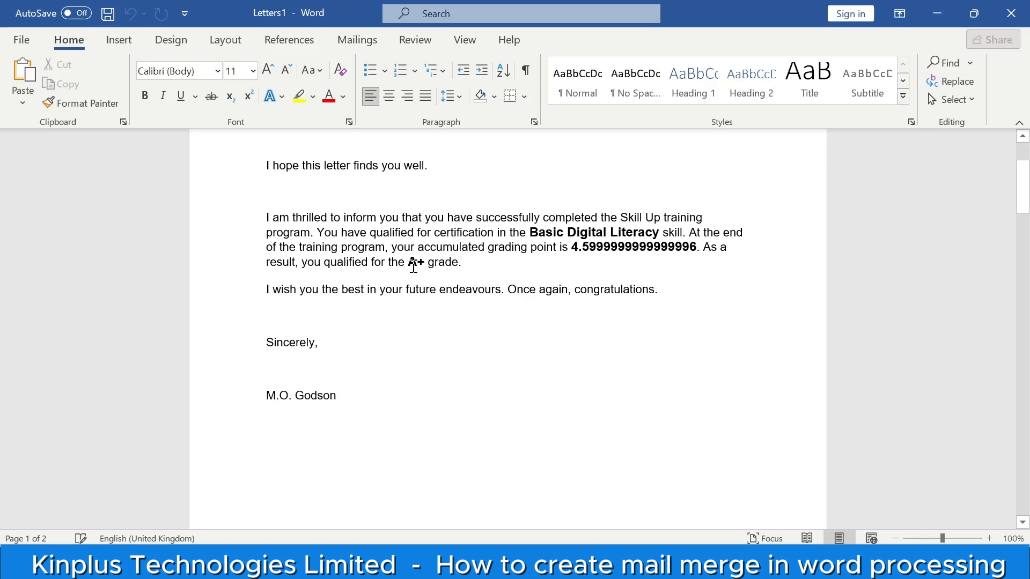
{"action": "scroll", "coordinate": [413, 300], "scroll_direction": "down", "scroll_amount": 4}
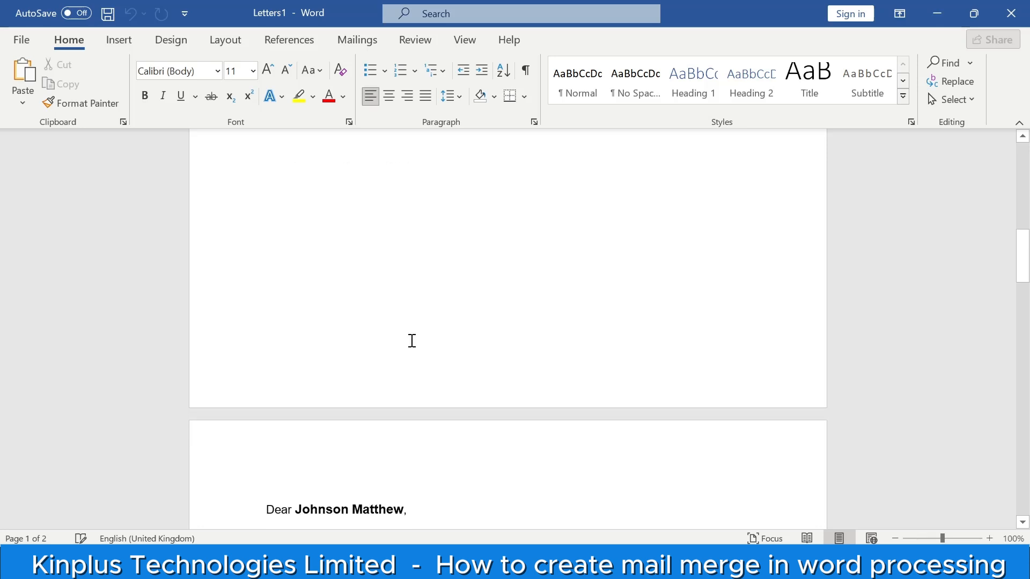
{"action": "scroll", "coordinate": [411, 340], "scroll_direction": "down", "scroll_amount": 6}
{"action": "scroll", "coordinate": [412, 340], "scroll_direction": "down", "scroll_amount": 2}
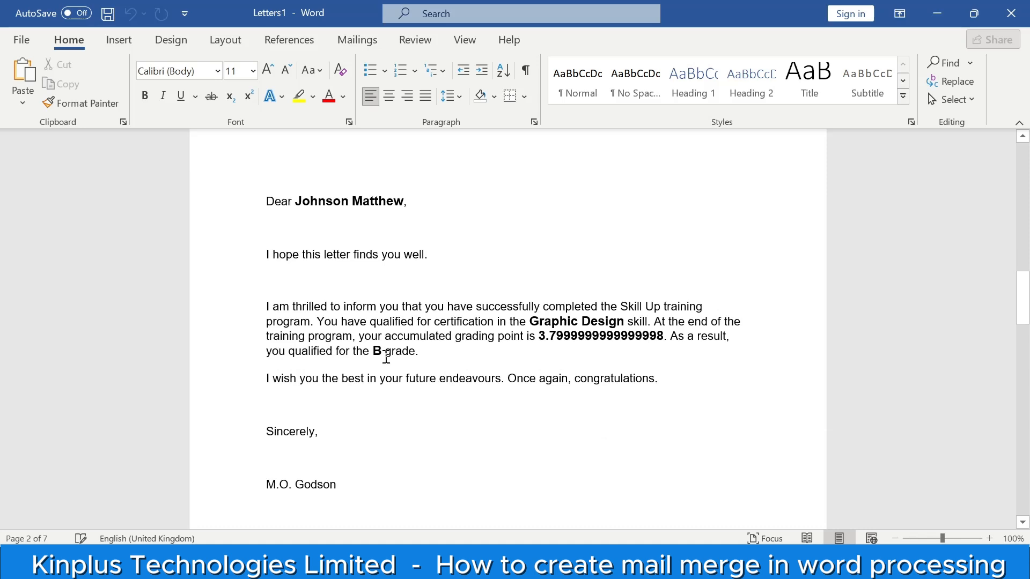
{"action": "scroll", "coordinate": [387, 358], "scroll_direction": "down", "scroll_amount": 1}
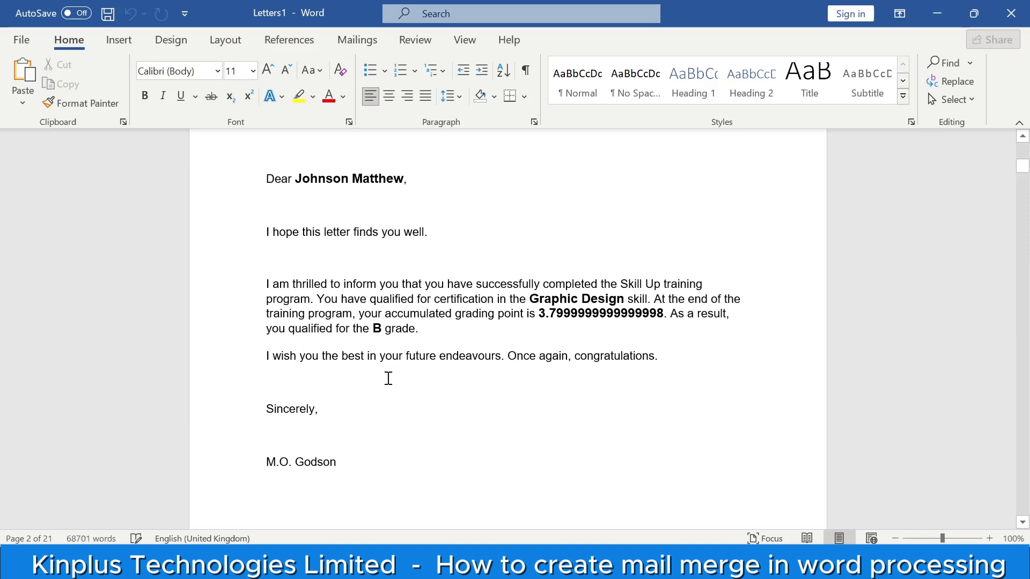
{"action": "scroll", "coordinate": [389, 379], "scroll_direction": "up", "scroll_amount": 9}
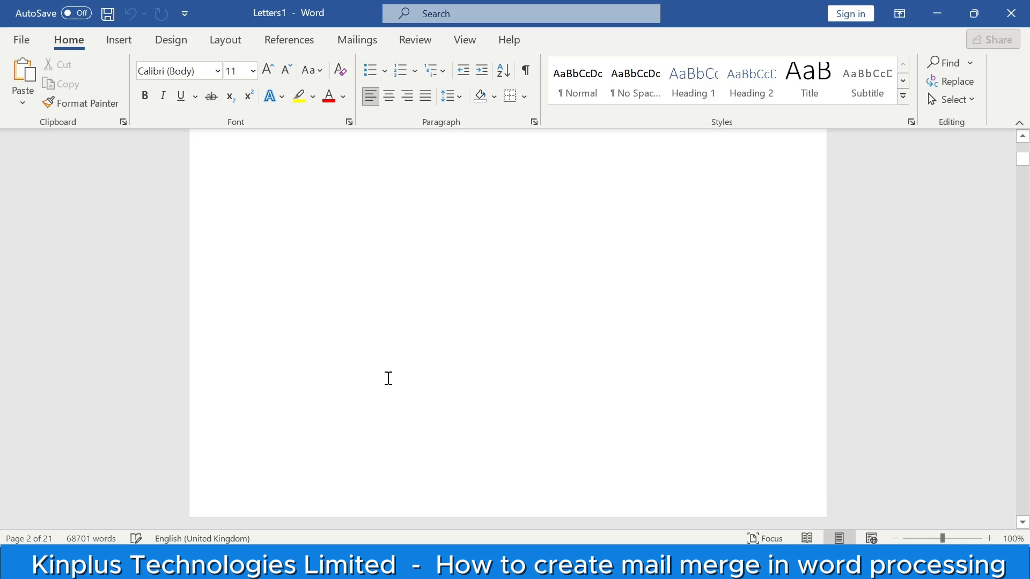
{"action": "scroll", "coordinate": [389, 378], "scroll_direction": "down", "scroll_amount": 9}
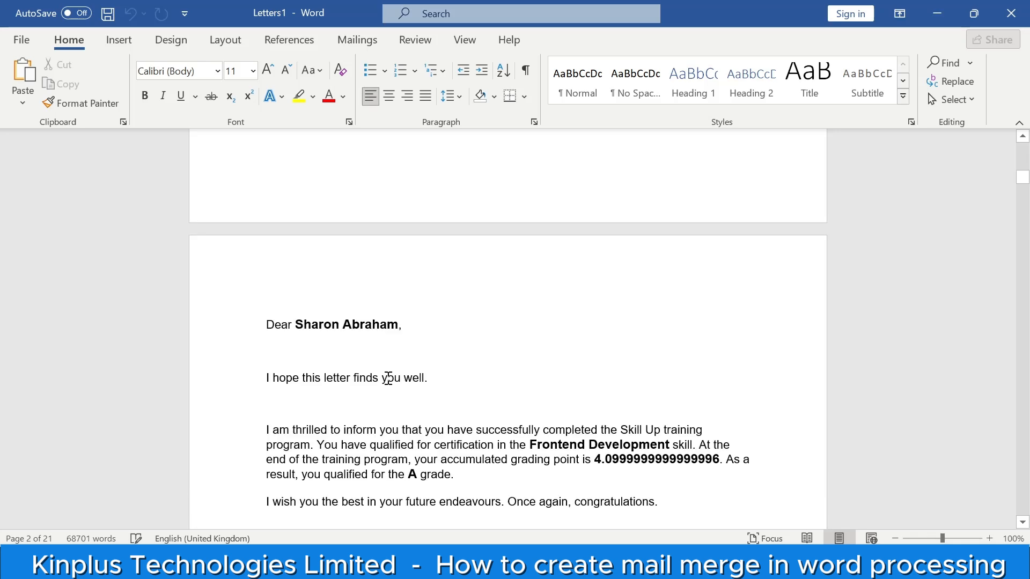
{"action": "scroll", "coordinate": [388, 379], "scroll_direction": "down", "scroll_amount": 20}
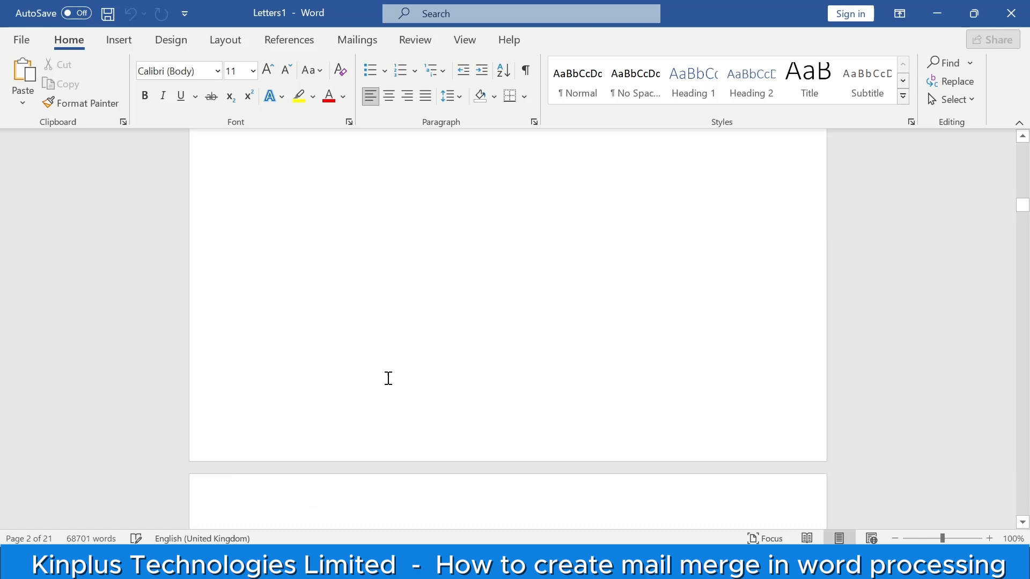
{"action": "scroll", "coordinate": [389, 378], "scroll_direction": "down", "scroll_amount": 7}
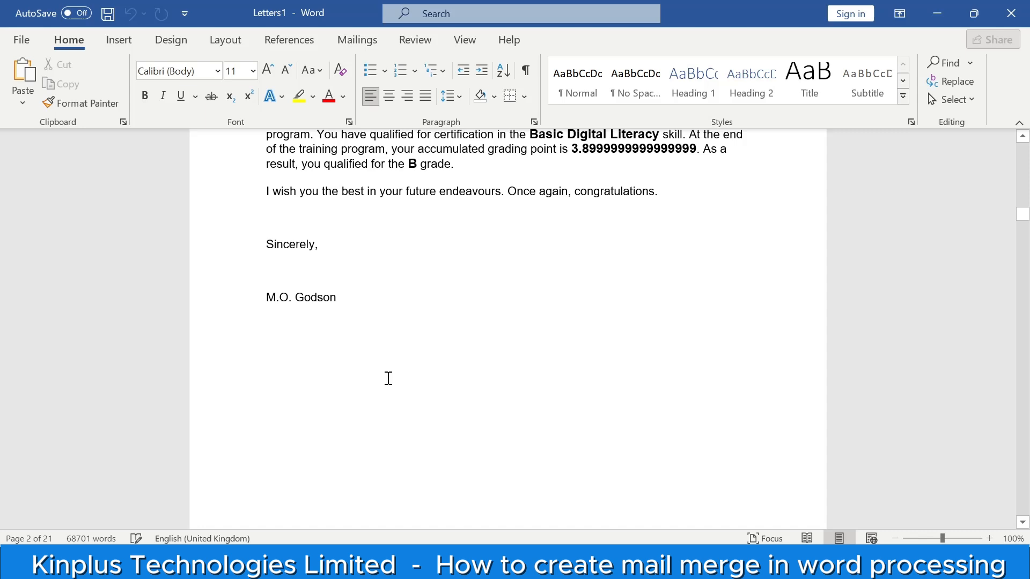
{"action": "scroll", "coordinate": [388, 378], "scroll_direction": "up", "scroll_amount": 20}
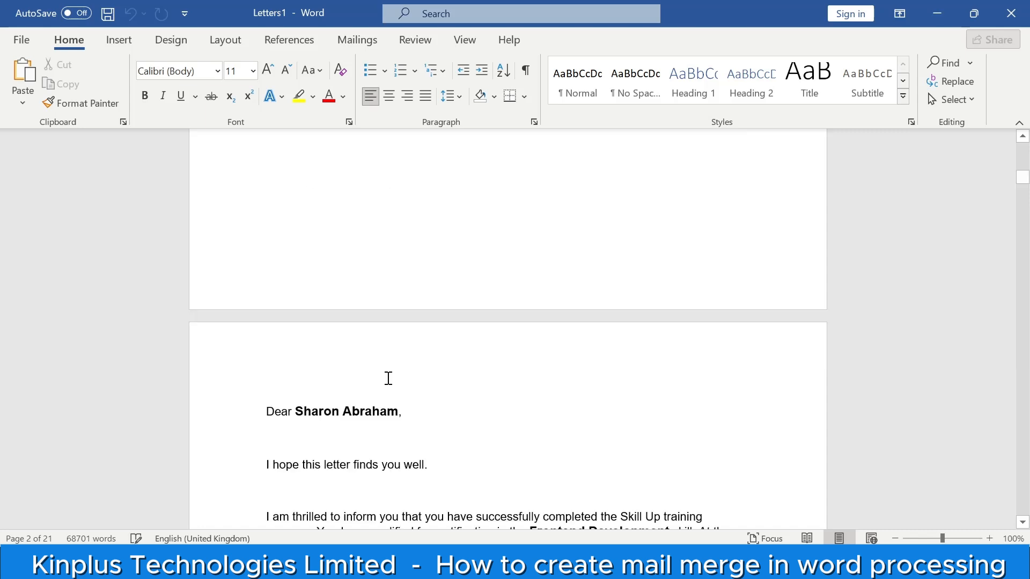
{"action": "scroll", "coordinate": [388, 379], "scroll_direction": "up", "scroll_amount": 12}
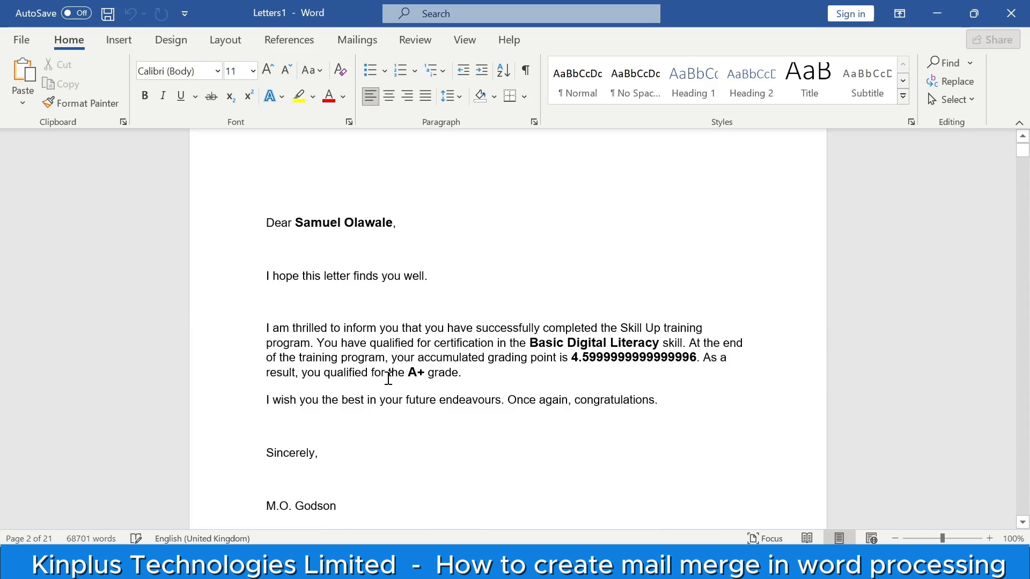
{"action": "scroll", "coordinate": [389, 378], "scroll_direction": "up", "scroll_amount": 1}
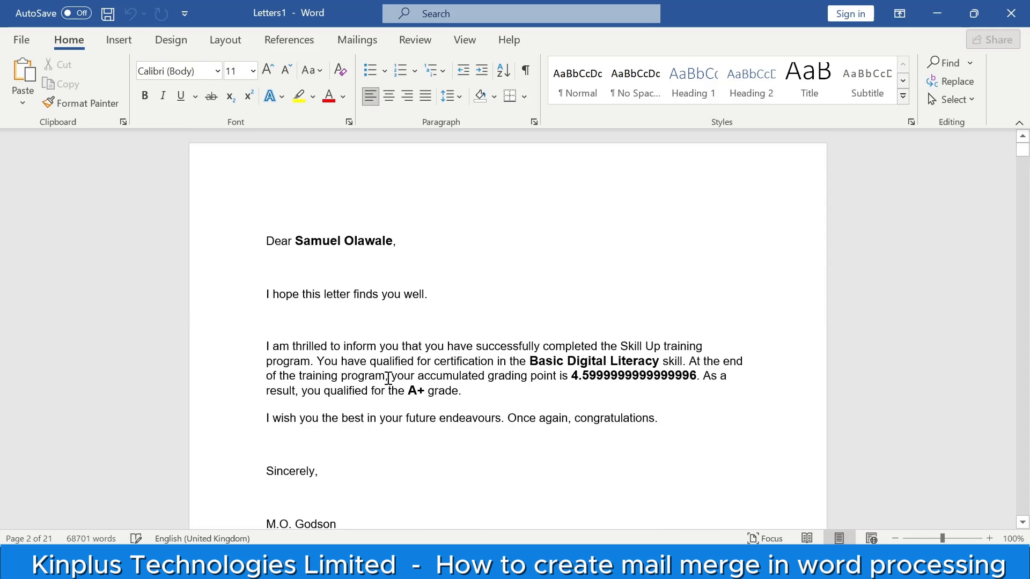